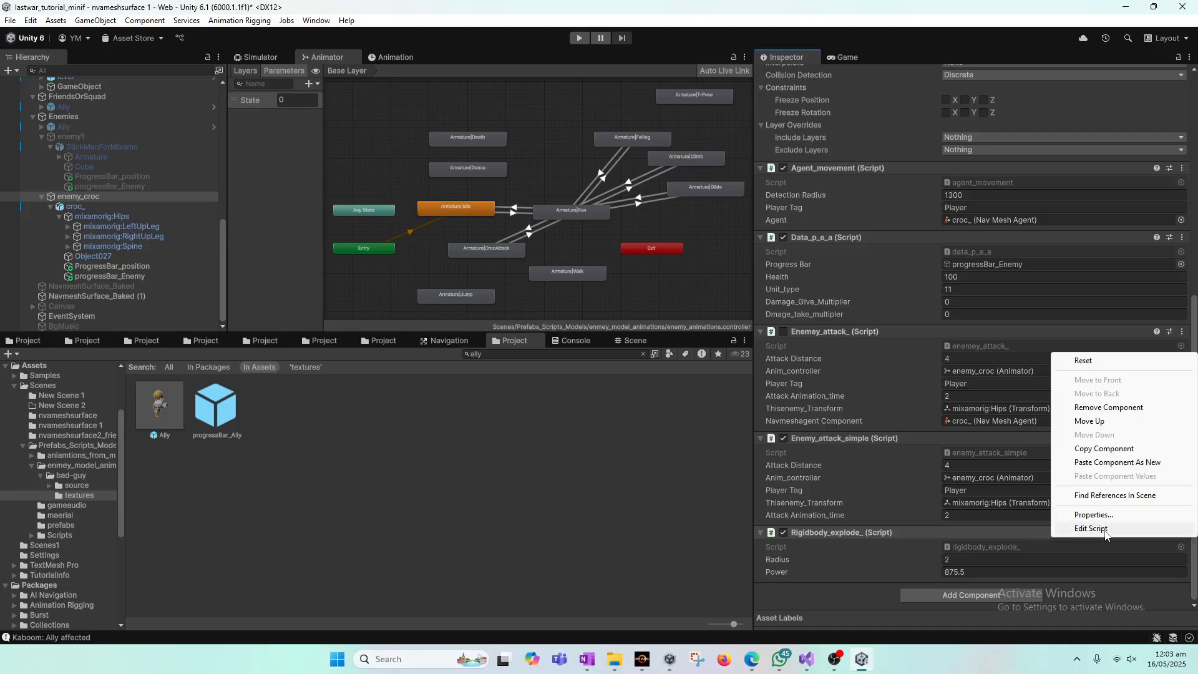
Step: Open the Rigidbody_explode_ script of enemy_croc for editing, and set that component's Radius to 3 back in Unity
click(1102, 529)
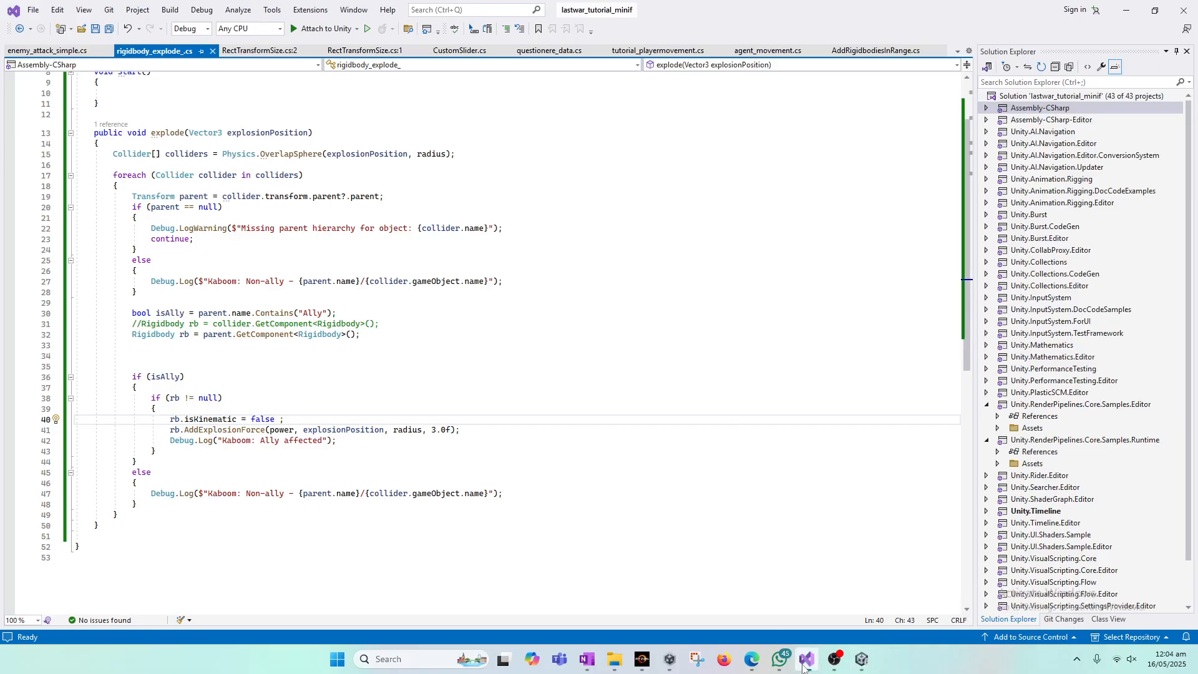
click(862, 659)
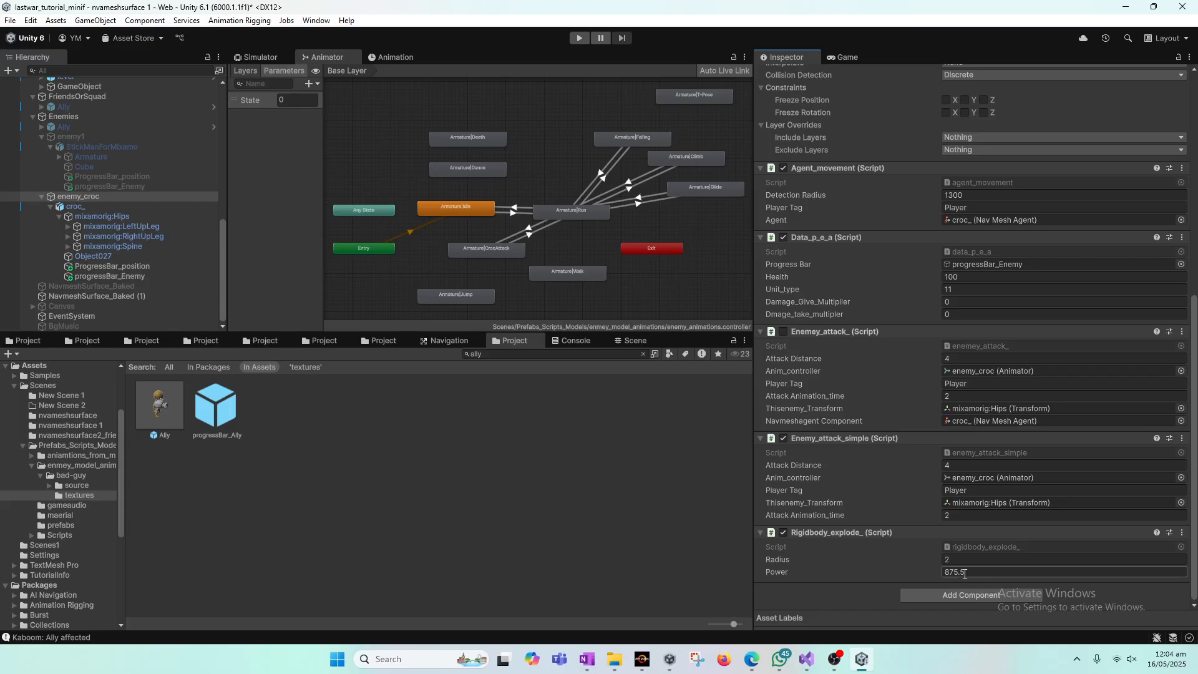
click(979, 559)
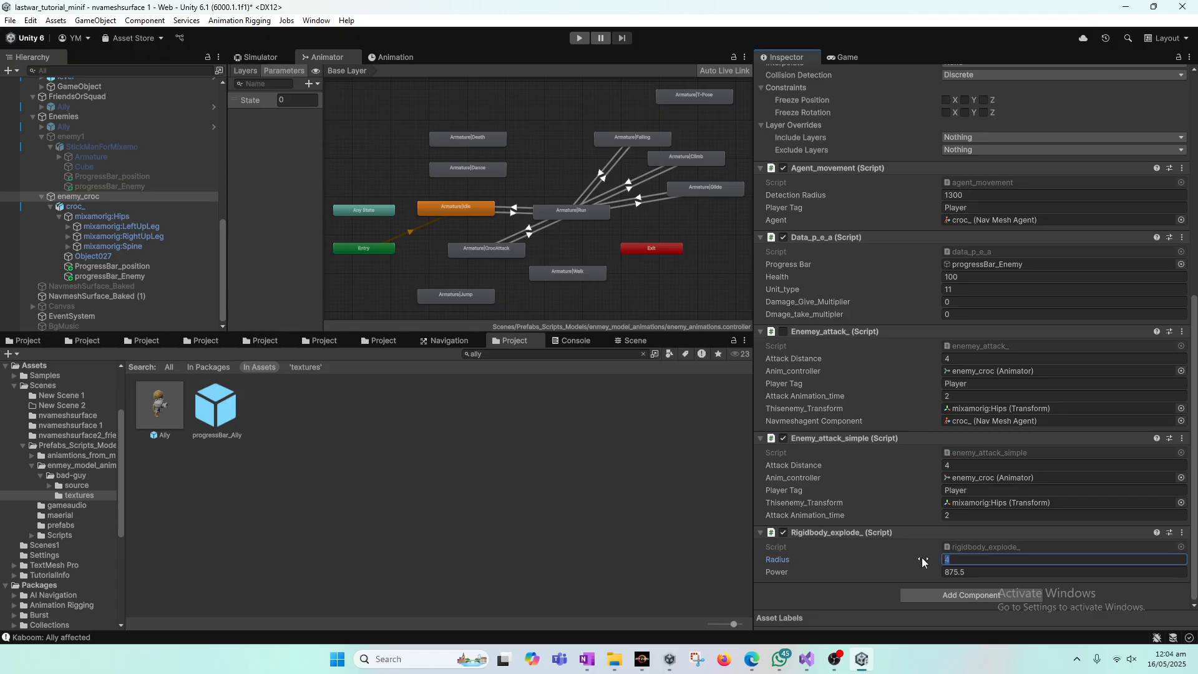
drag(923, 560, 862, 609)
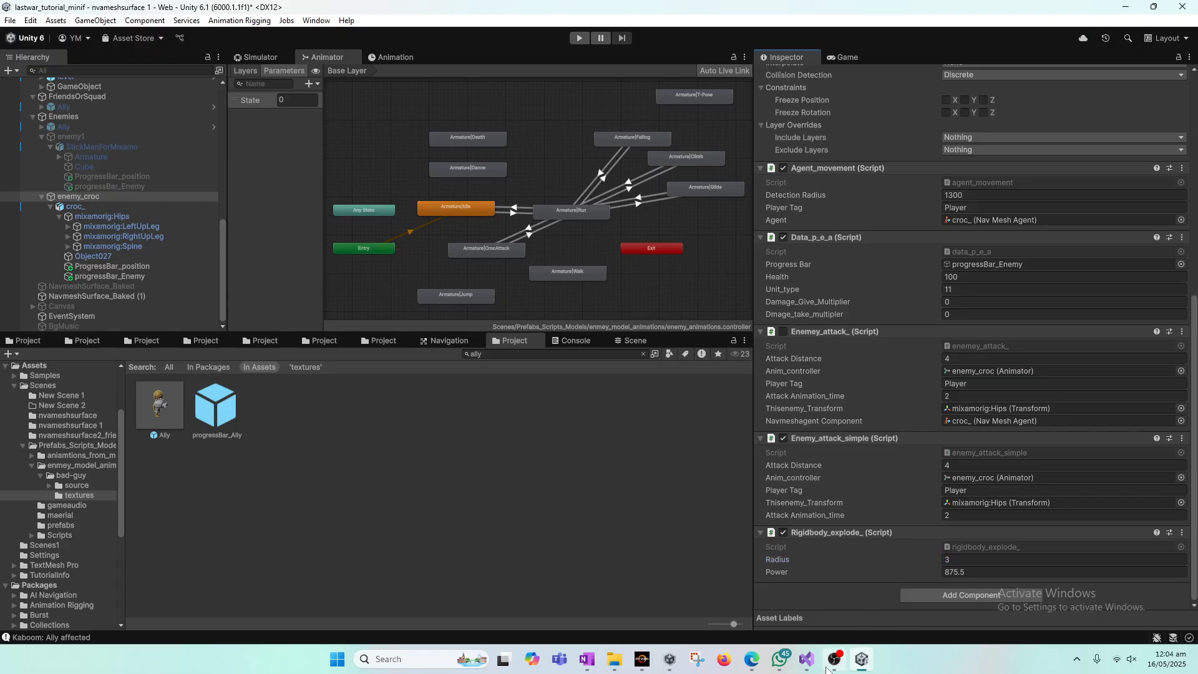
Step: Switch to Visual Studio and examine the explode method's overlap sphere, collider loop and parent lookup in rigidbody_explode_.cs
click(806, 664)
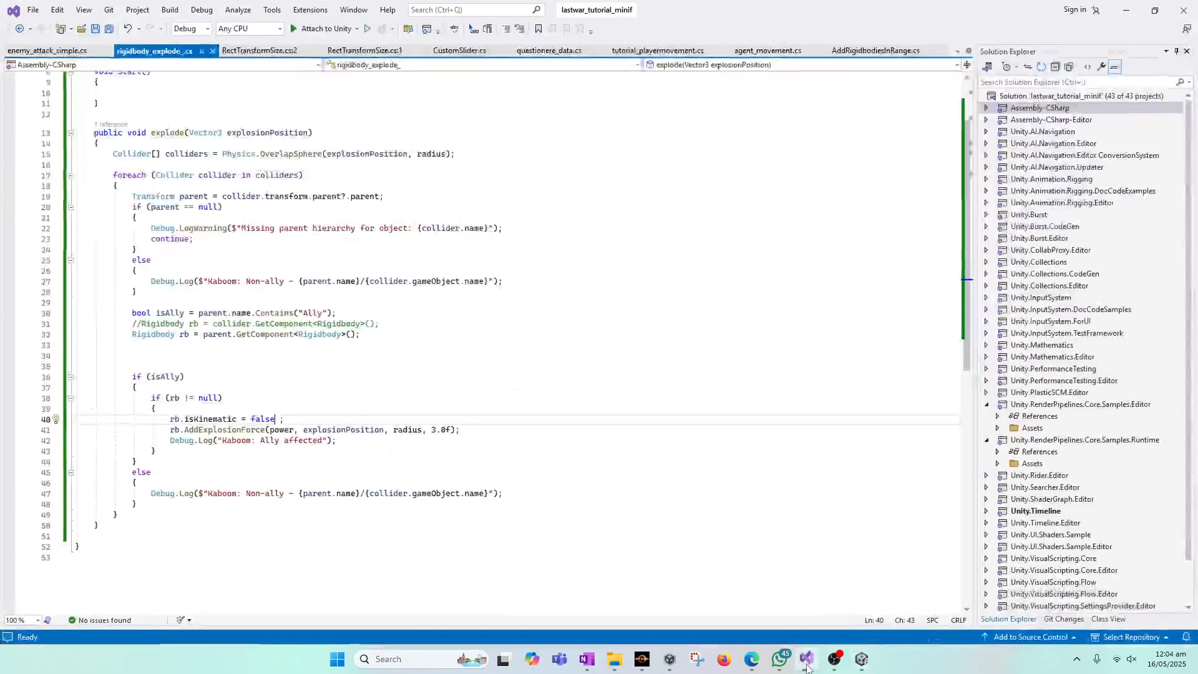
click(807, 664)
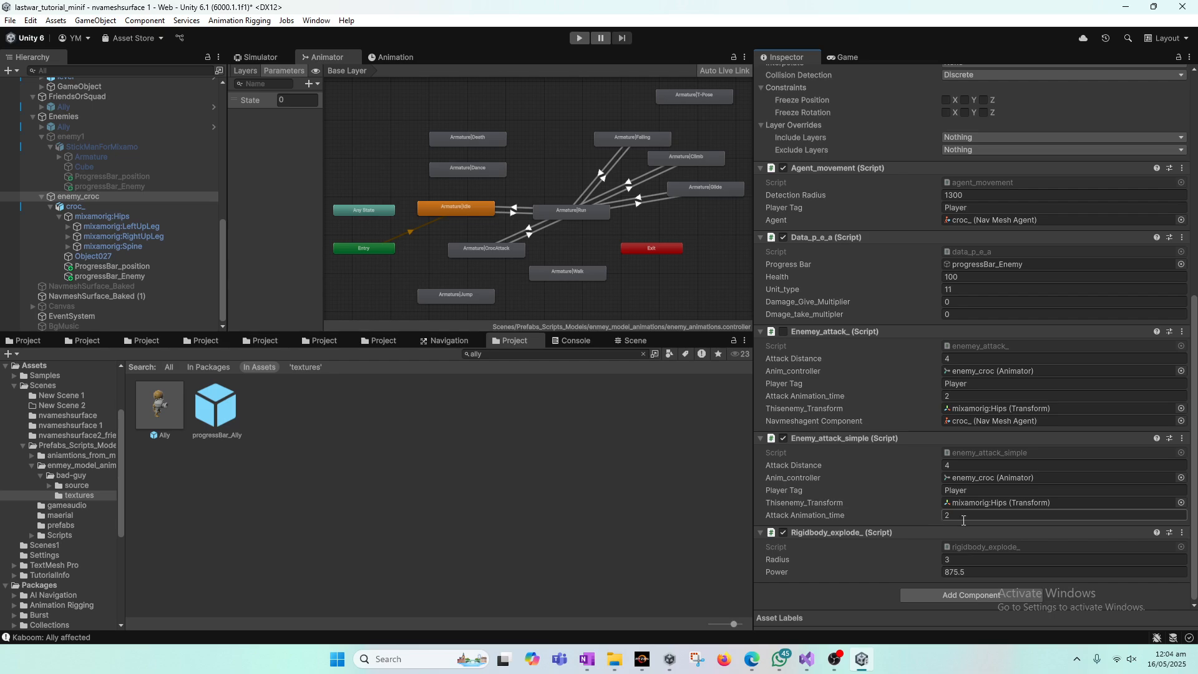
click(807, 662)
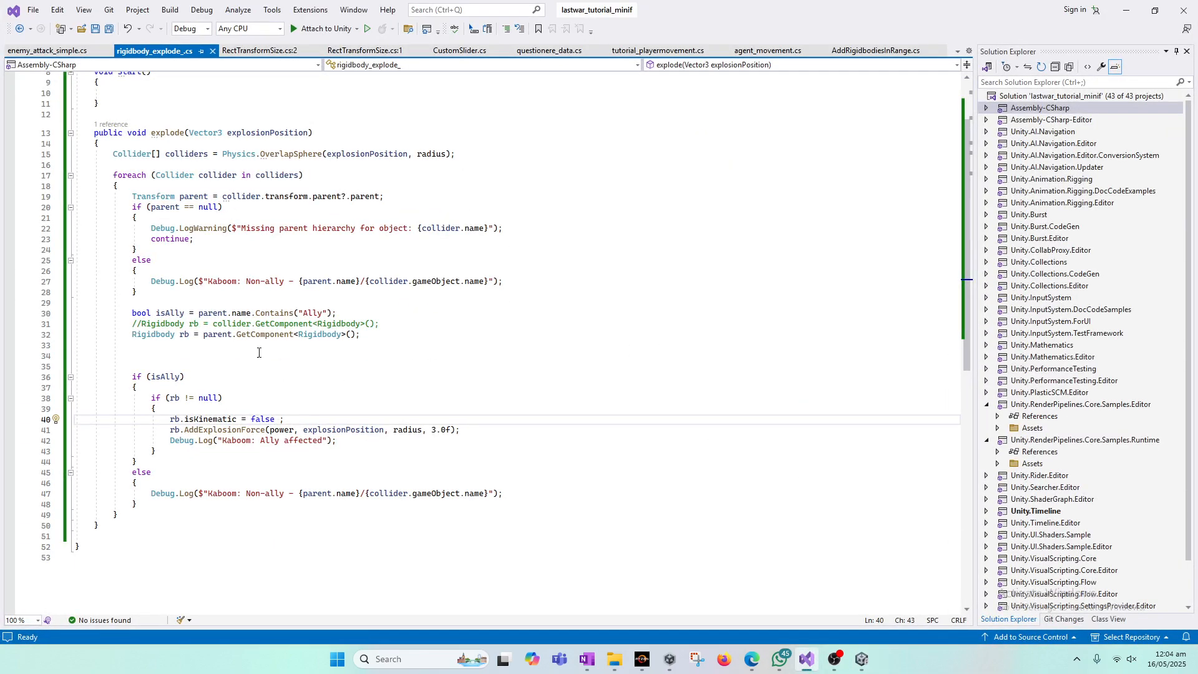
scroll(339, 380, up, 3)
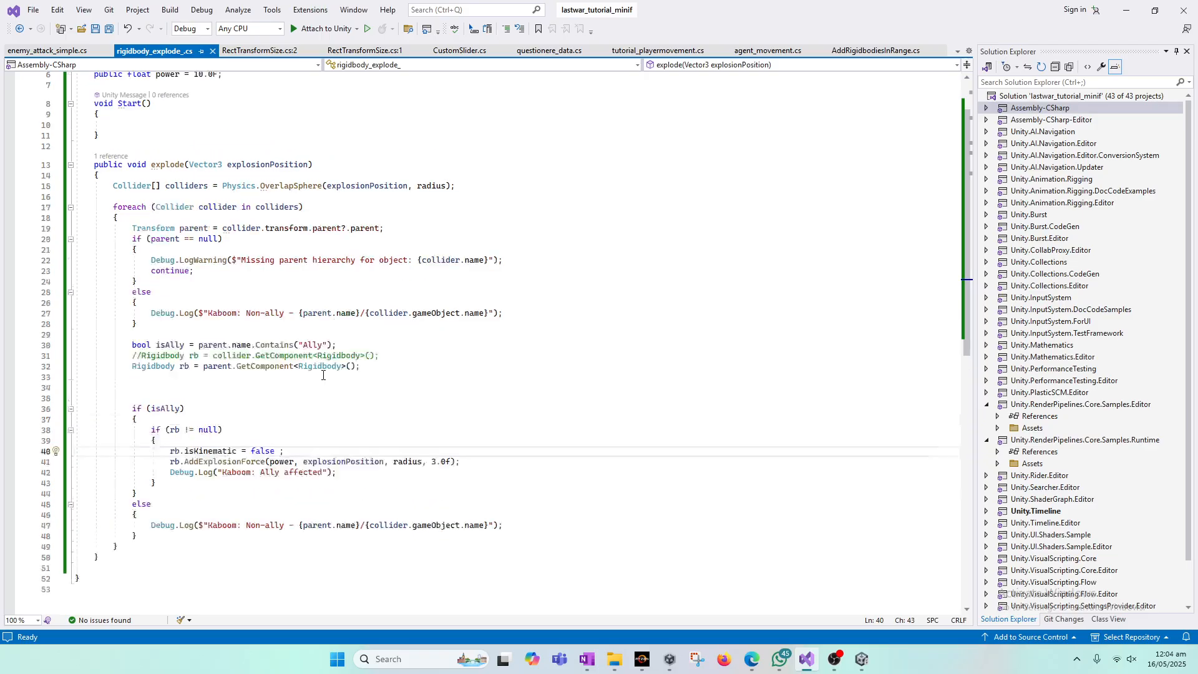
scroll(316, 368, down, 2)
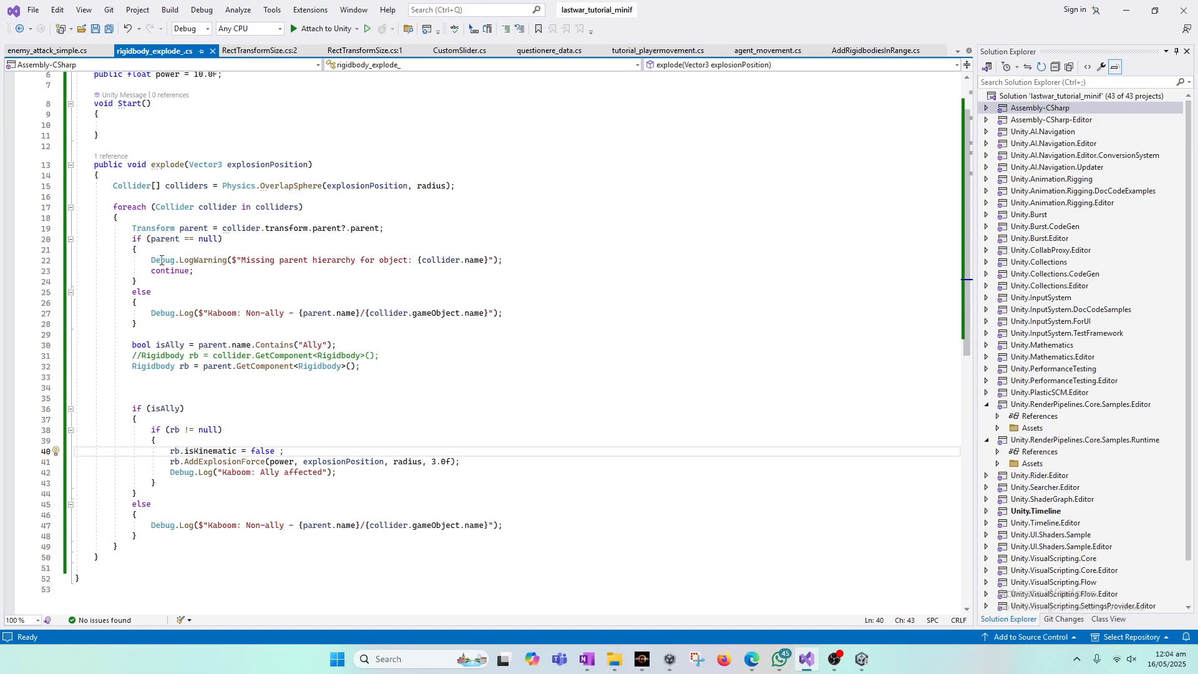
click(174, 206)
click(189, 186)
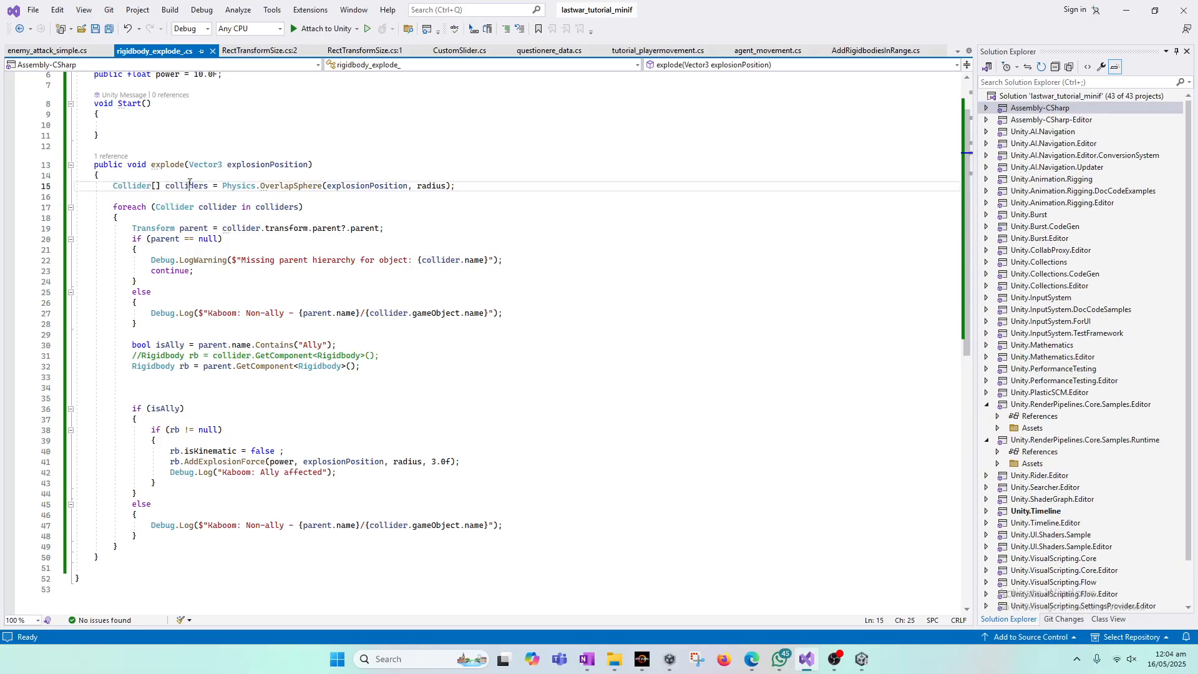
click(200, 208)
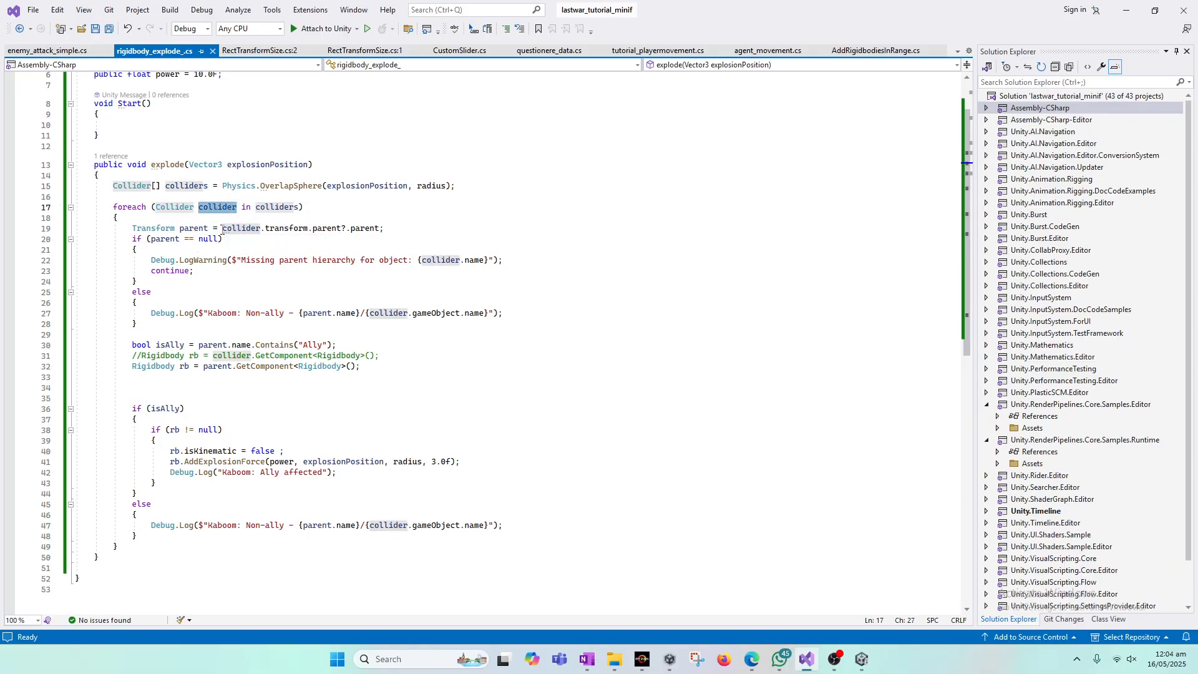
double_click(226, 229)
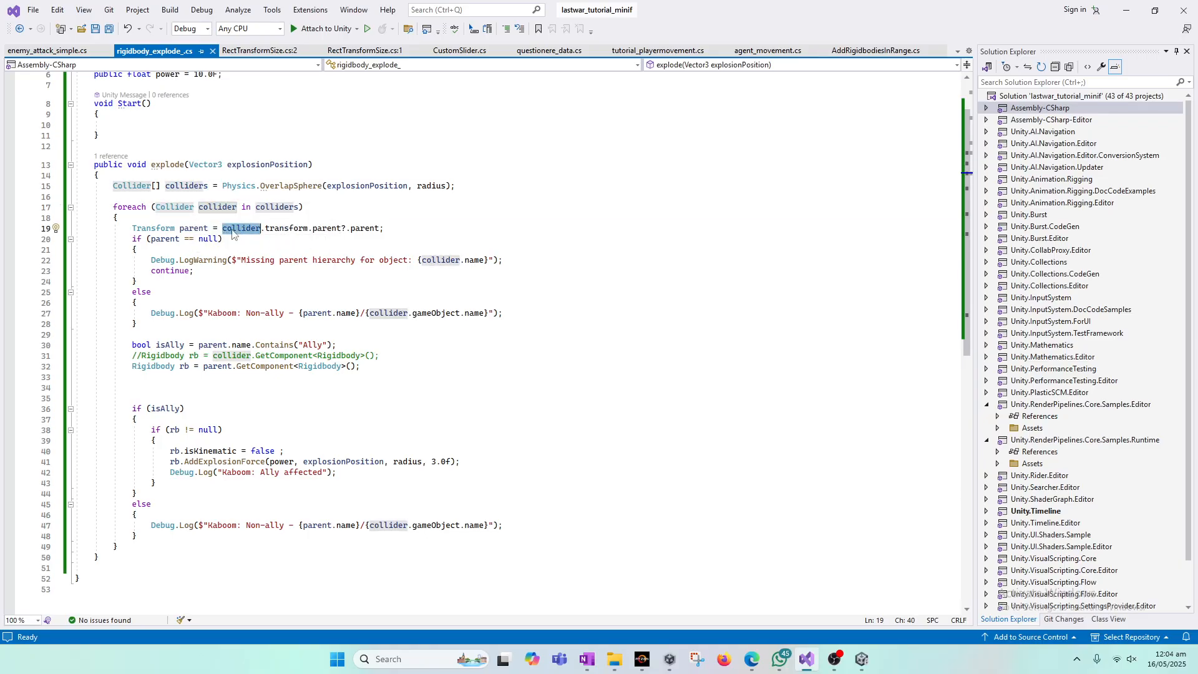
Step: Switch to Unity, open the Ally prefab and examine the Box Collider on its Cube child
click(862, 660)
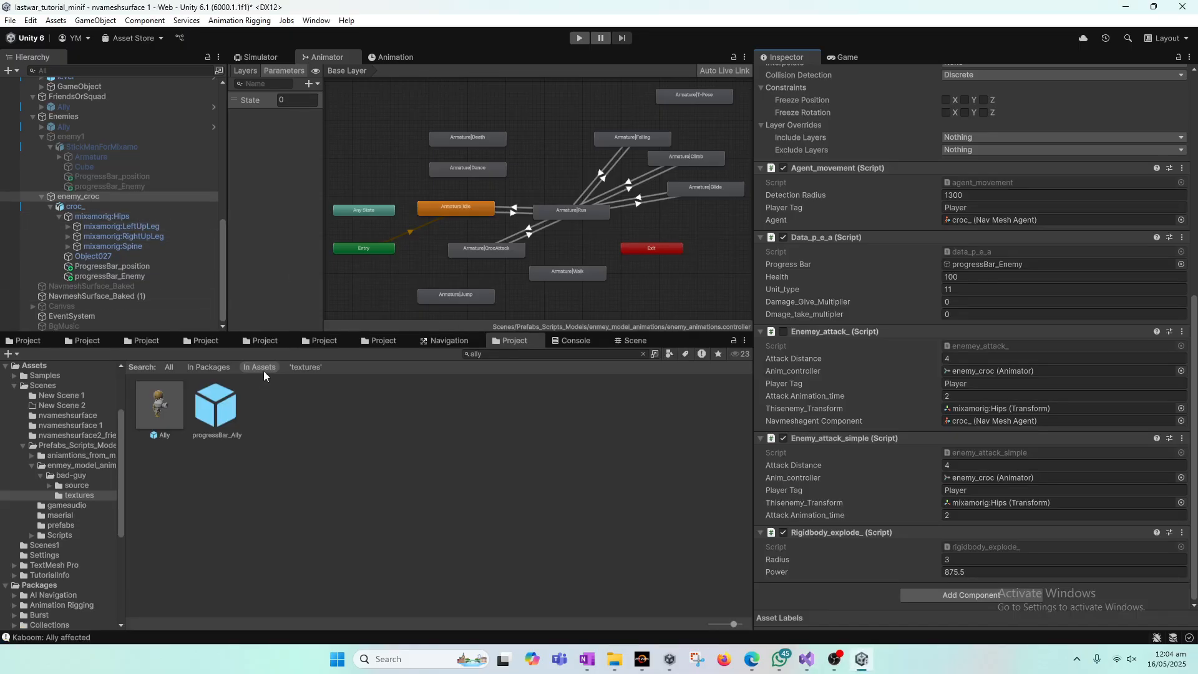
double_click(164, 415)
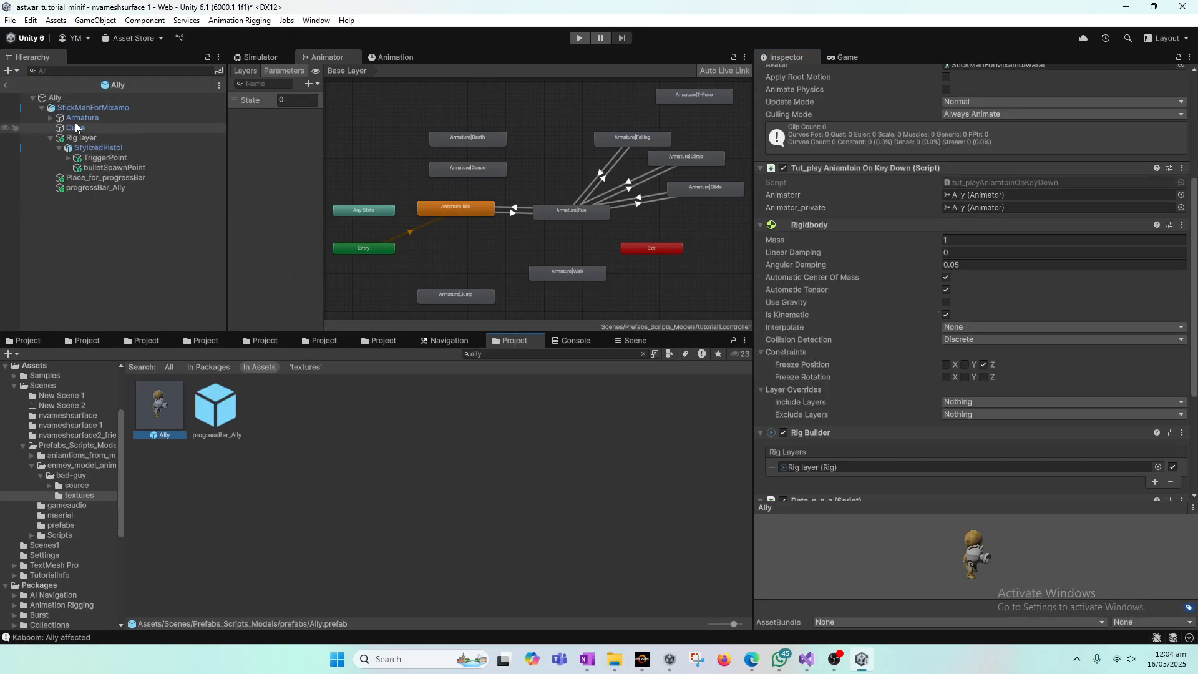
click(75, 128)
drag(1194, 275, 1195, 325)
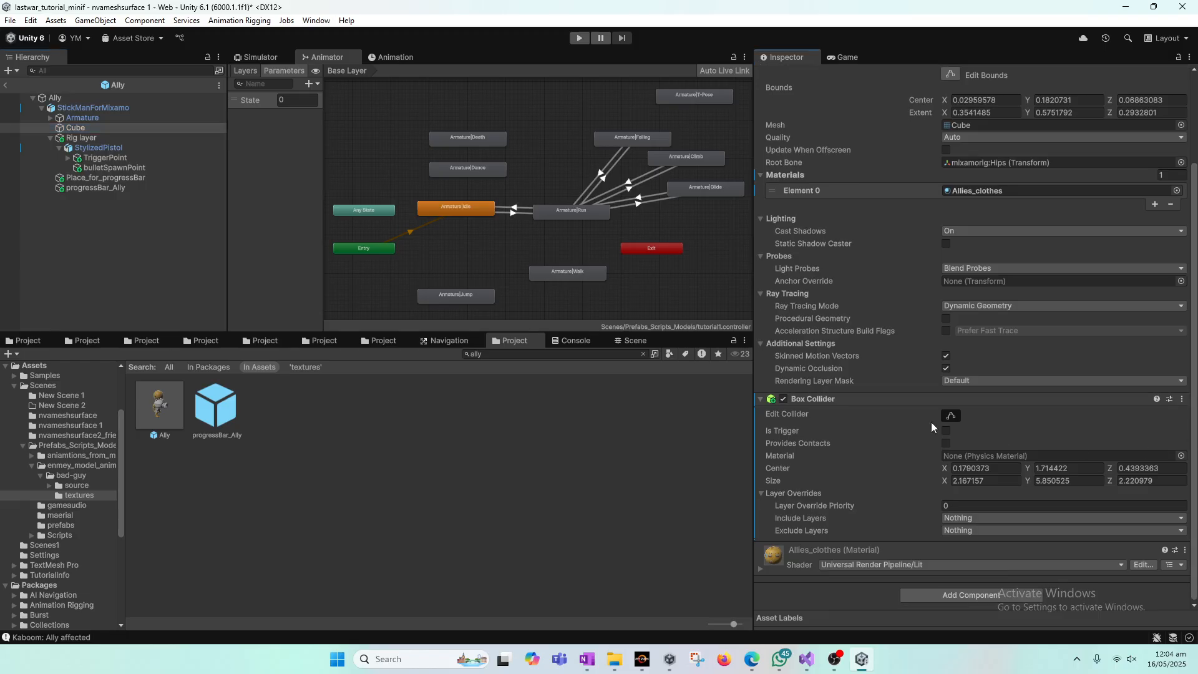
scroll(875, 378, up, 3)
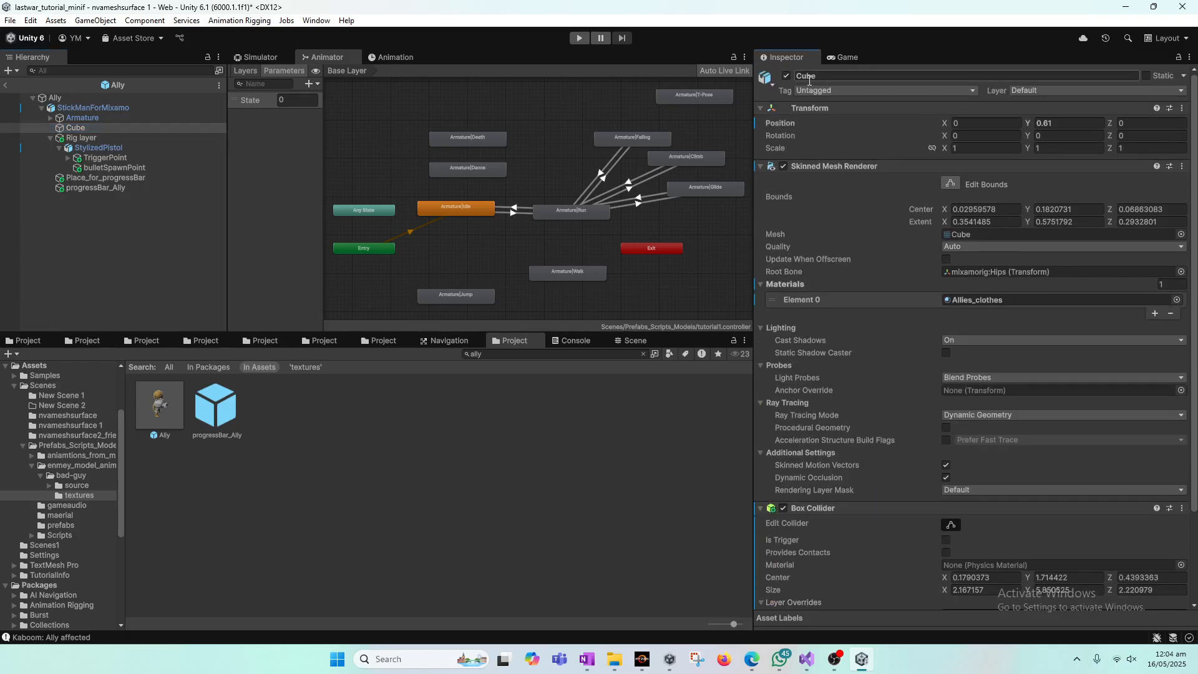
click(809, 660)
click(809, 661)
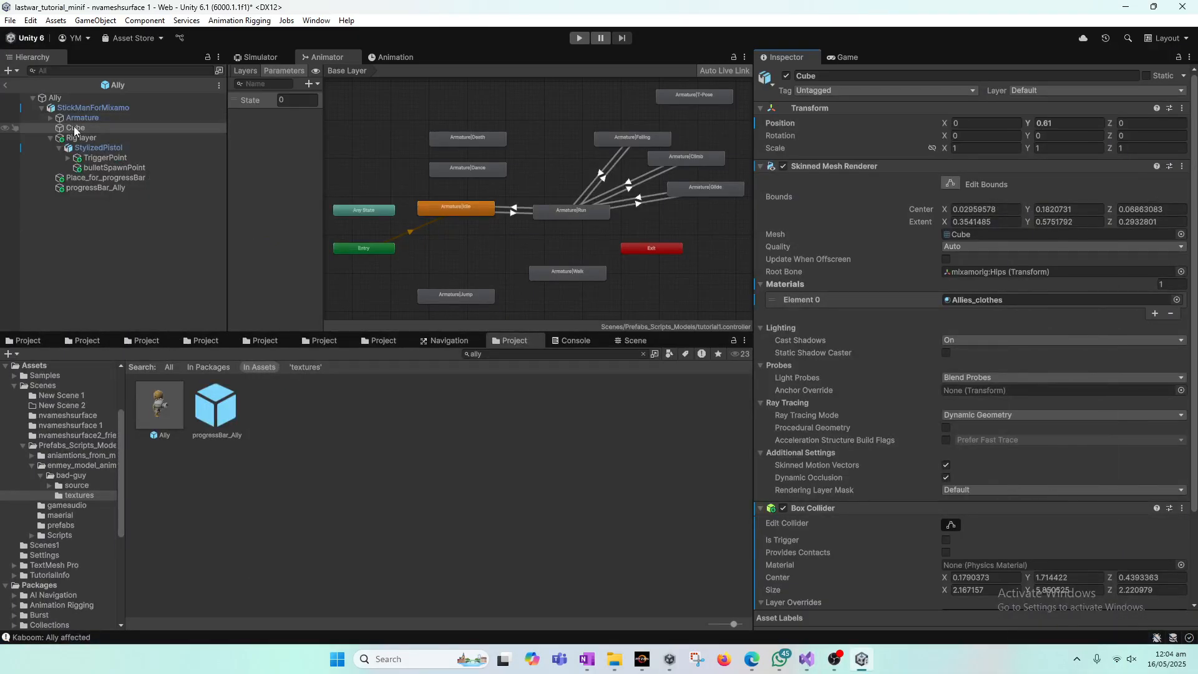
scroll(792, 401, down, 3)
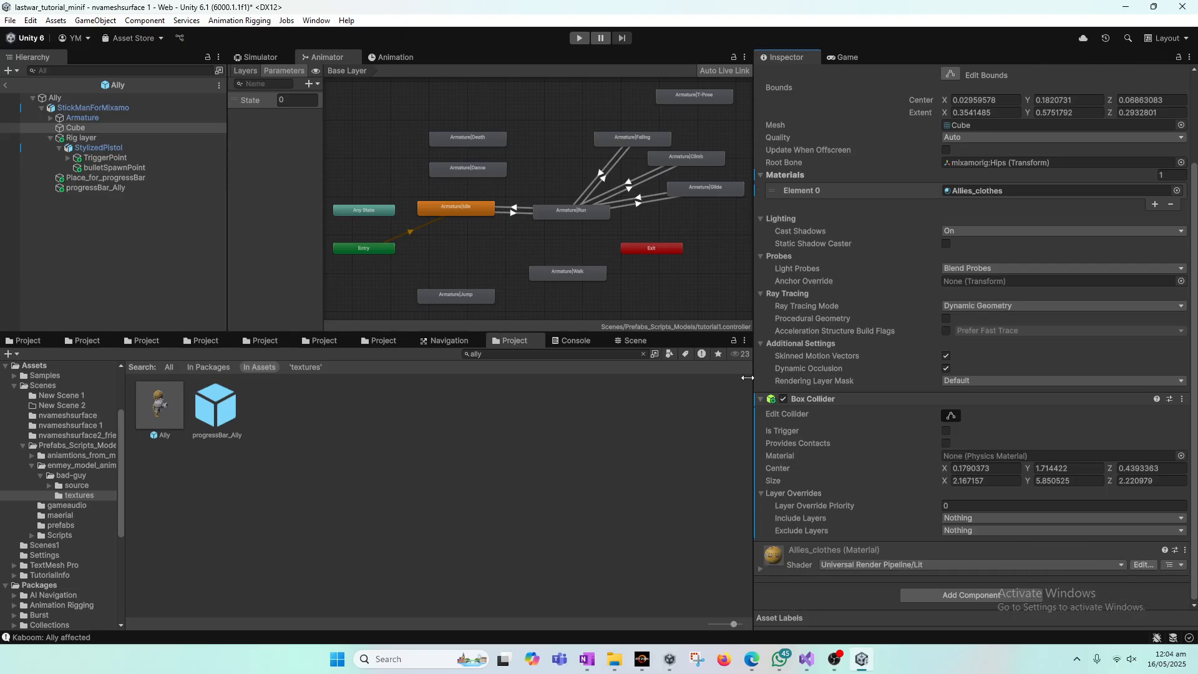
scroll(897, 388, up, 3)
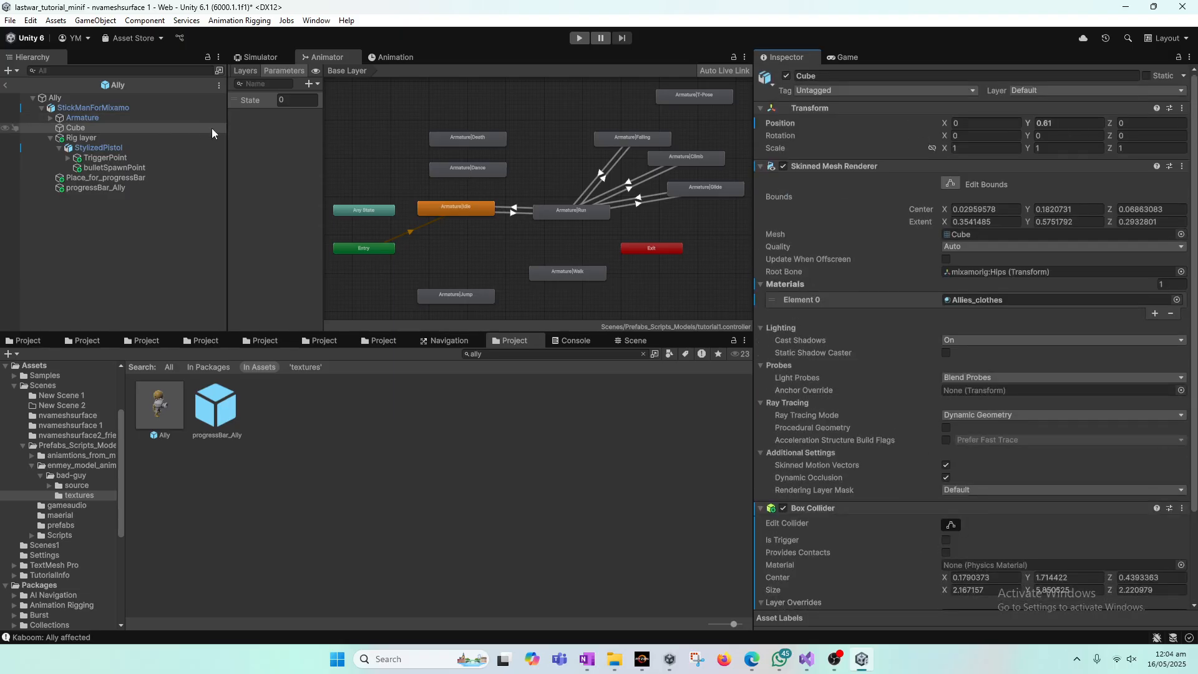
Step: Inspect the components of StickManForMixamo and the Rigidbody settings on the root Ally object
click(94, 108)
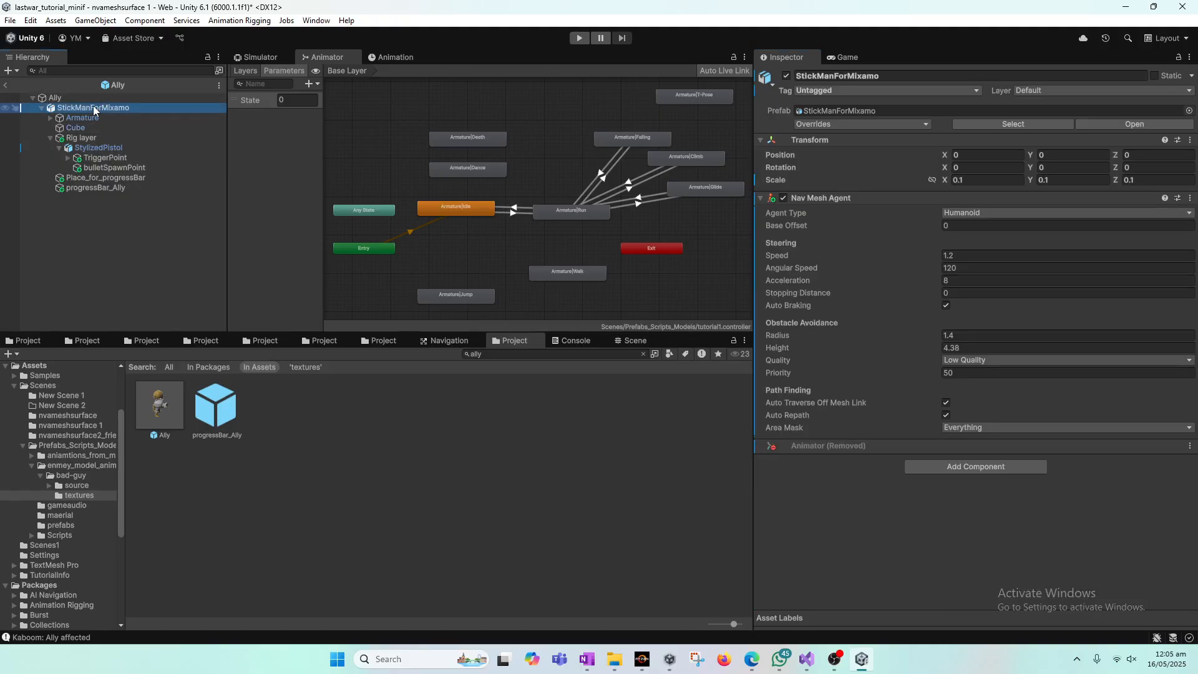
click(59, 97)
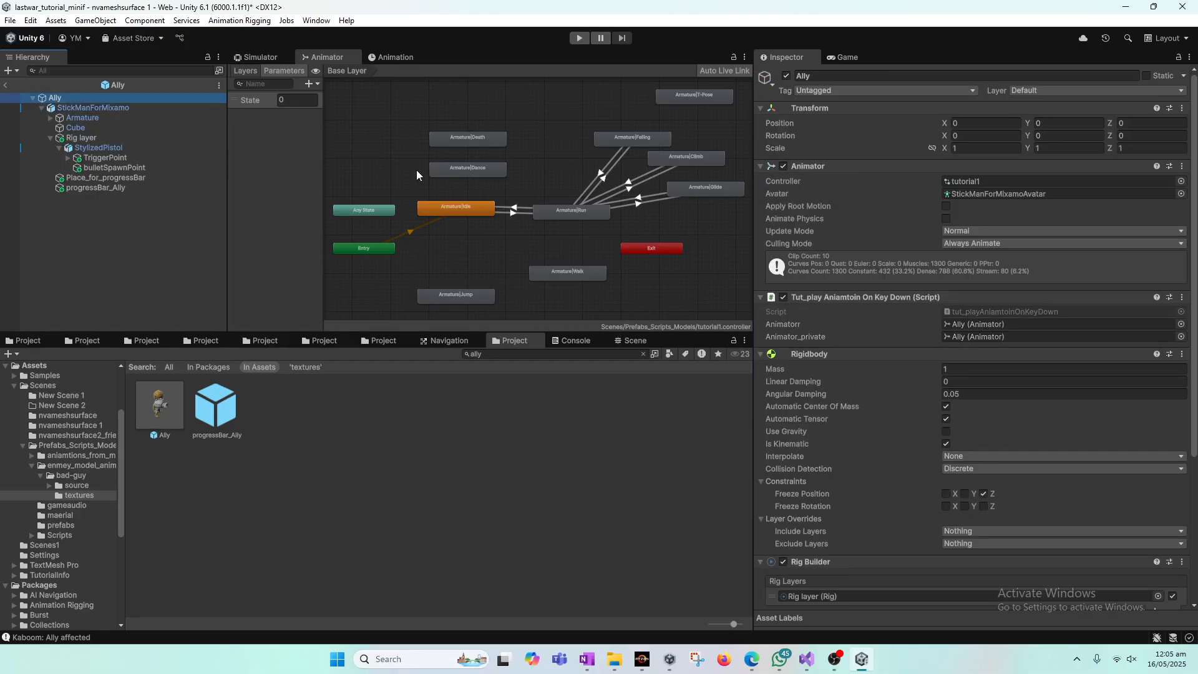
scroll(767, 215, down, 5)
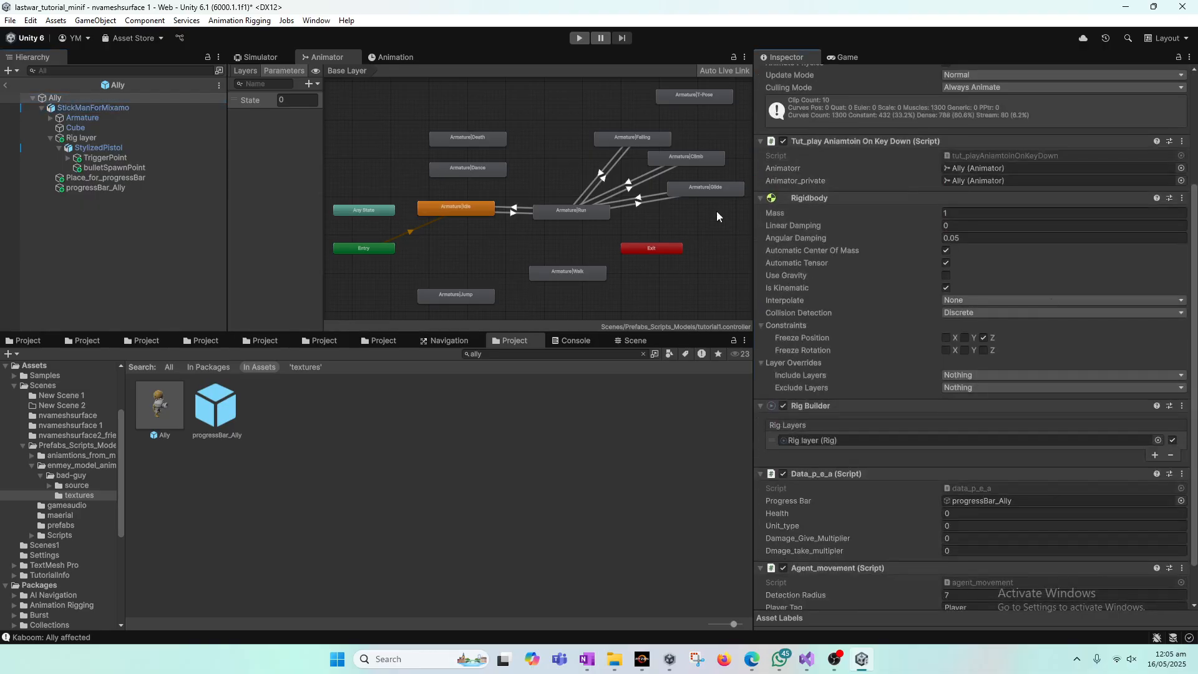
click(807, 659)
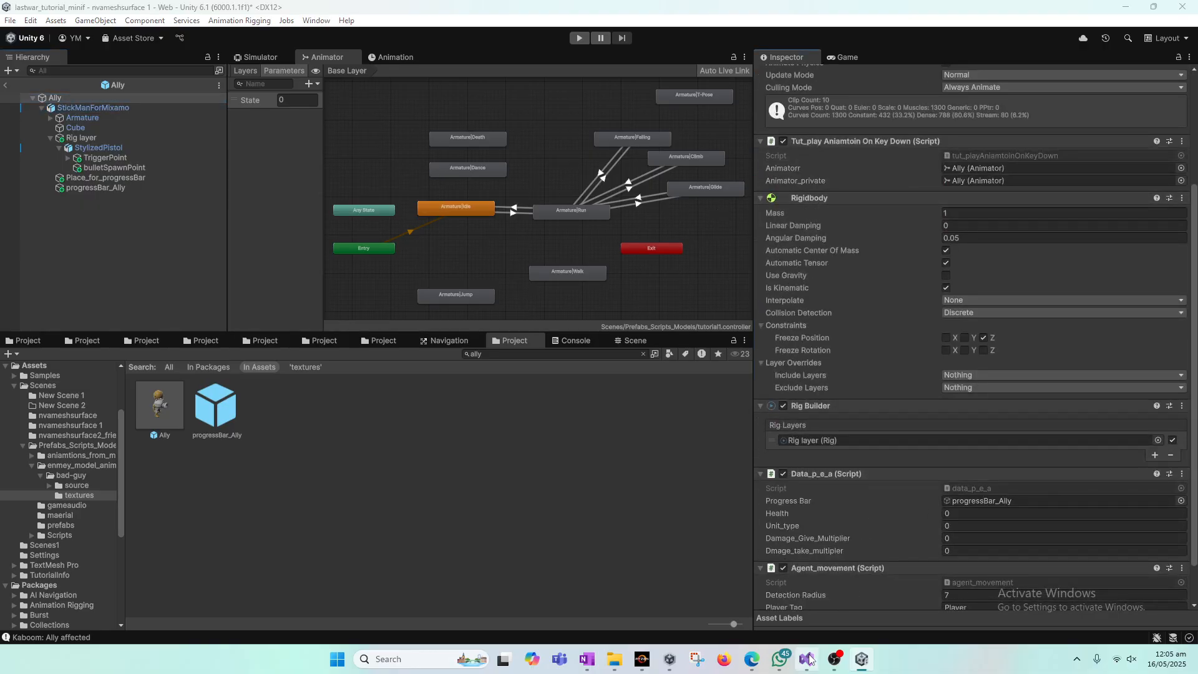
click(805, 660)
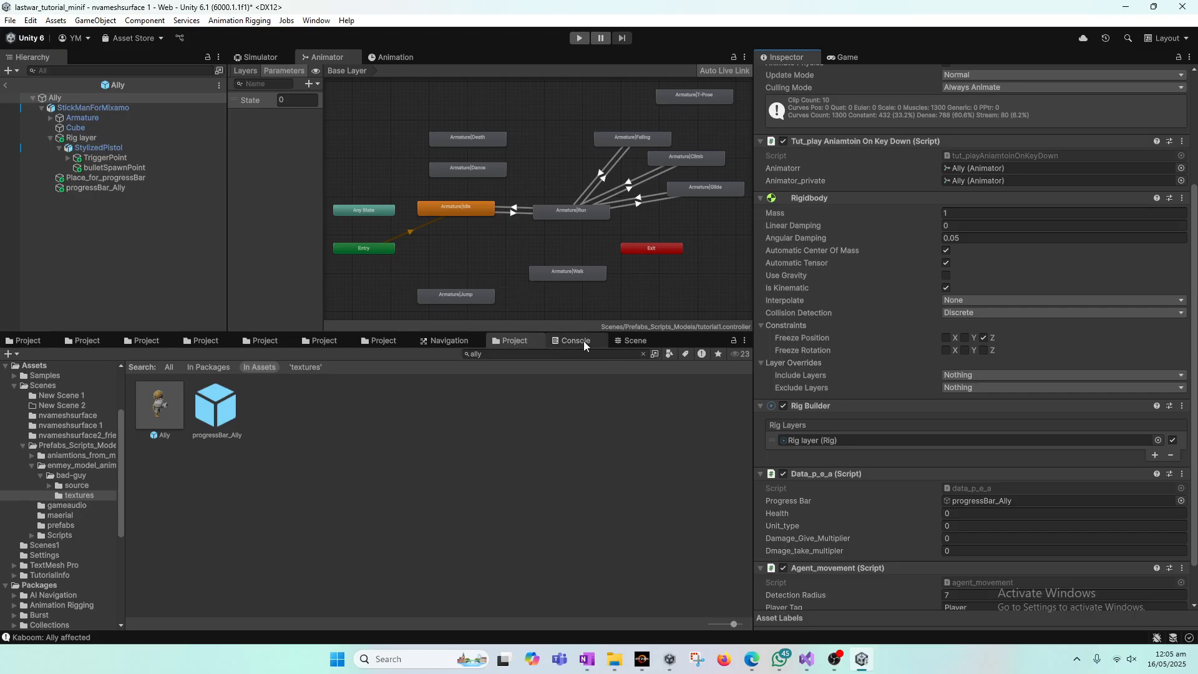
Step: View the Ally prefab in the Scene view, and leave prefab editing to return to the main scene
click(642, 342)
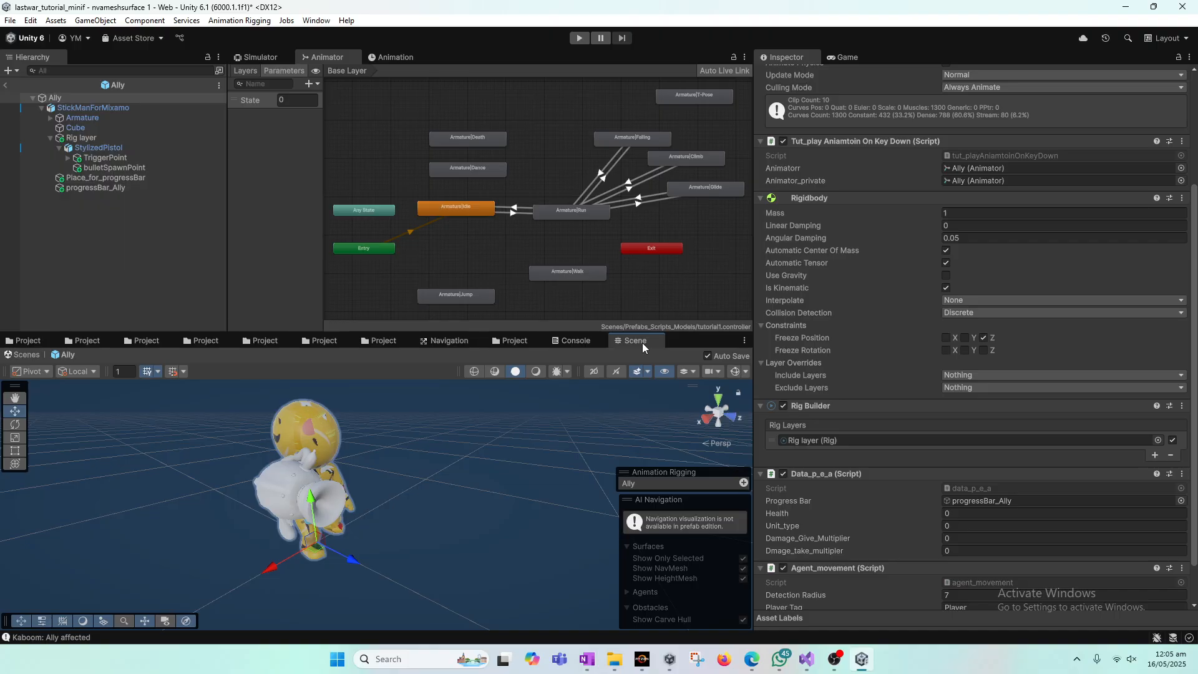
click(516, 342)
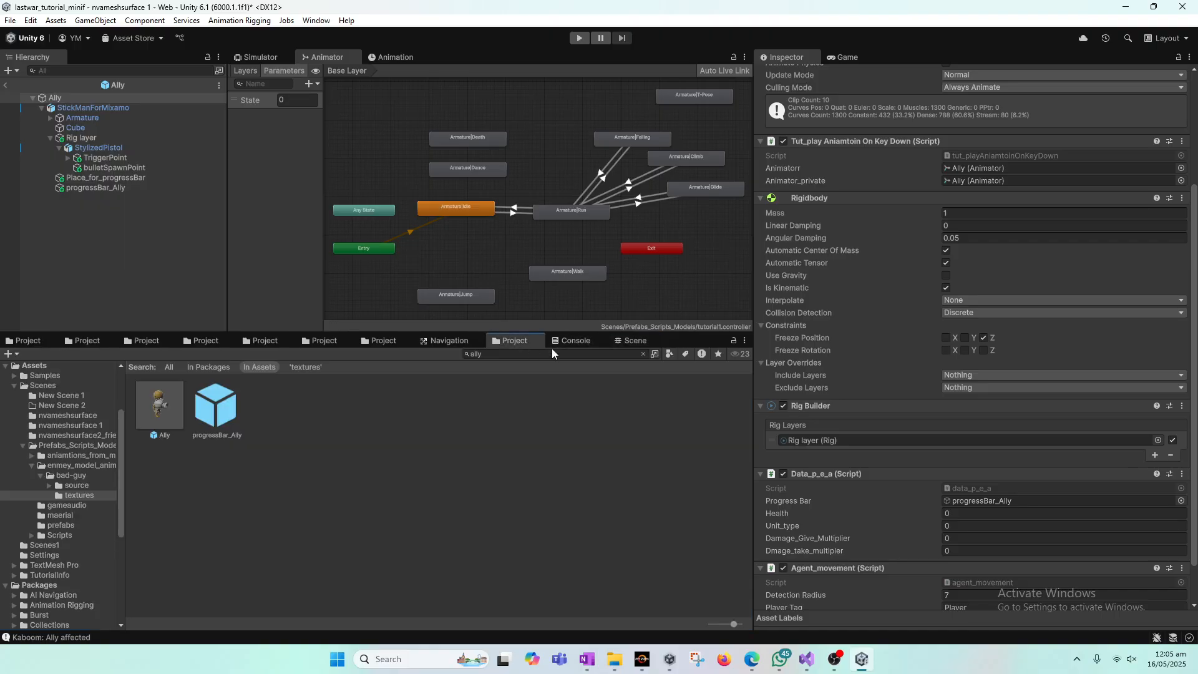
click(646, 351)
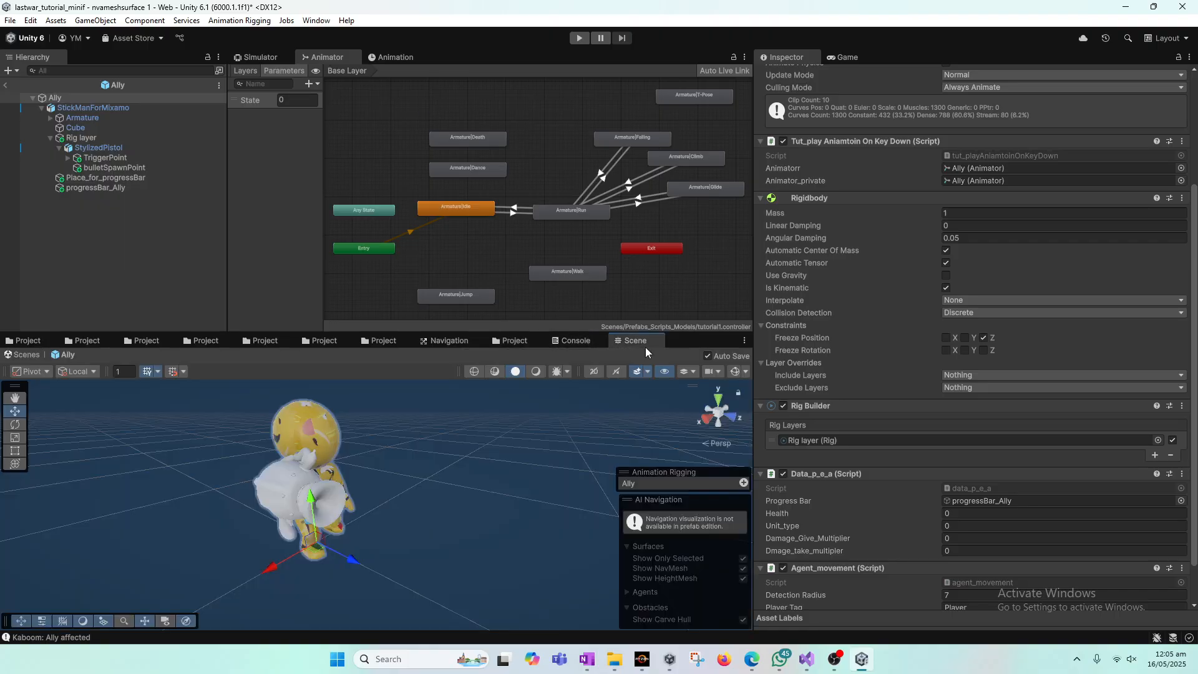
click(6, 87)
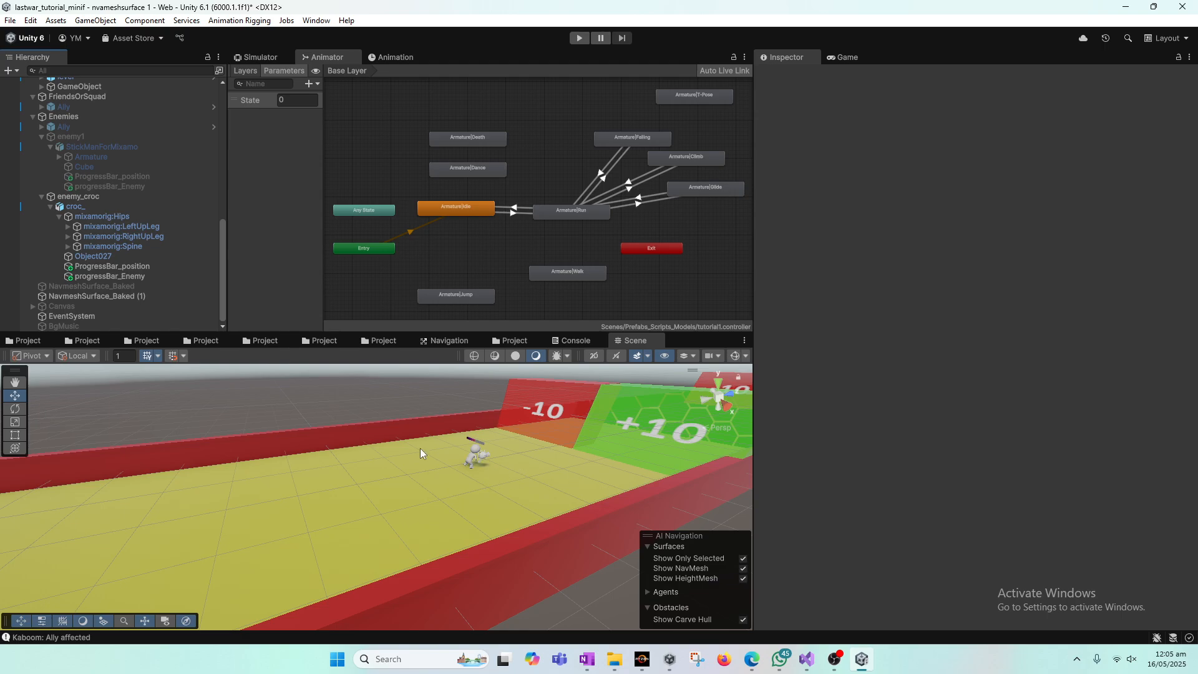
Step: In Visual Studio, append the comment "//got the grand parent" to the Transform parent line in the explode method and save the script
click(807, 661)
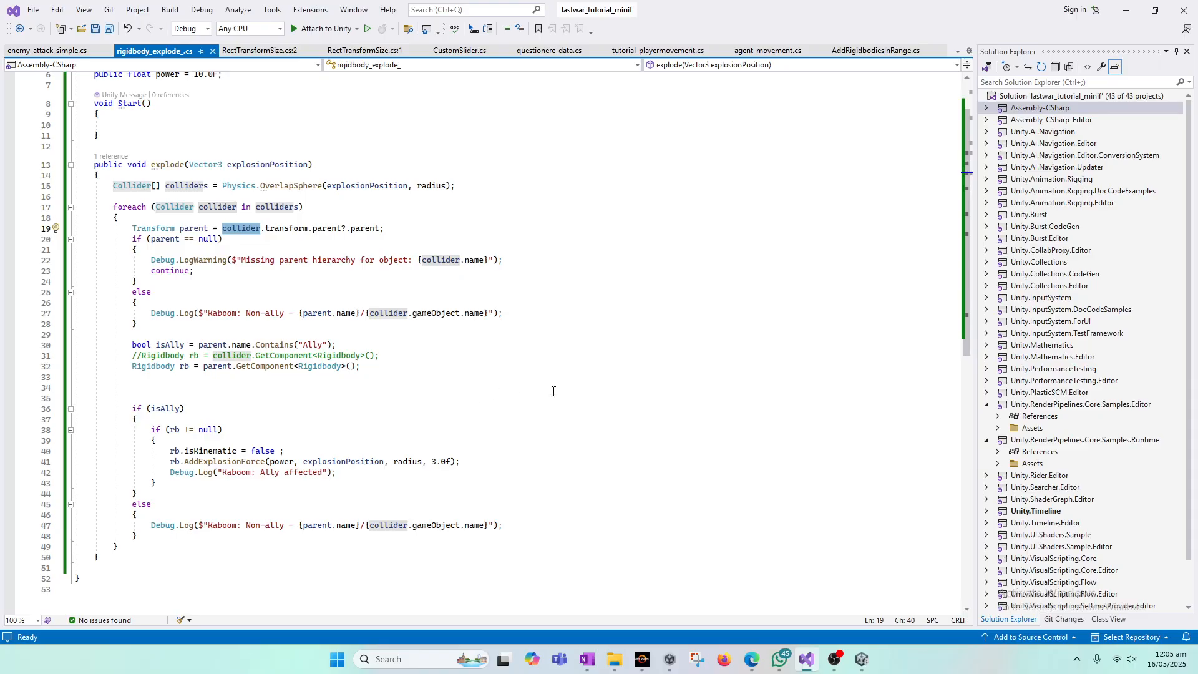
double_click(194, 228)
double_click(274, 229)
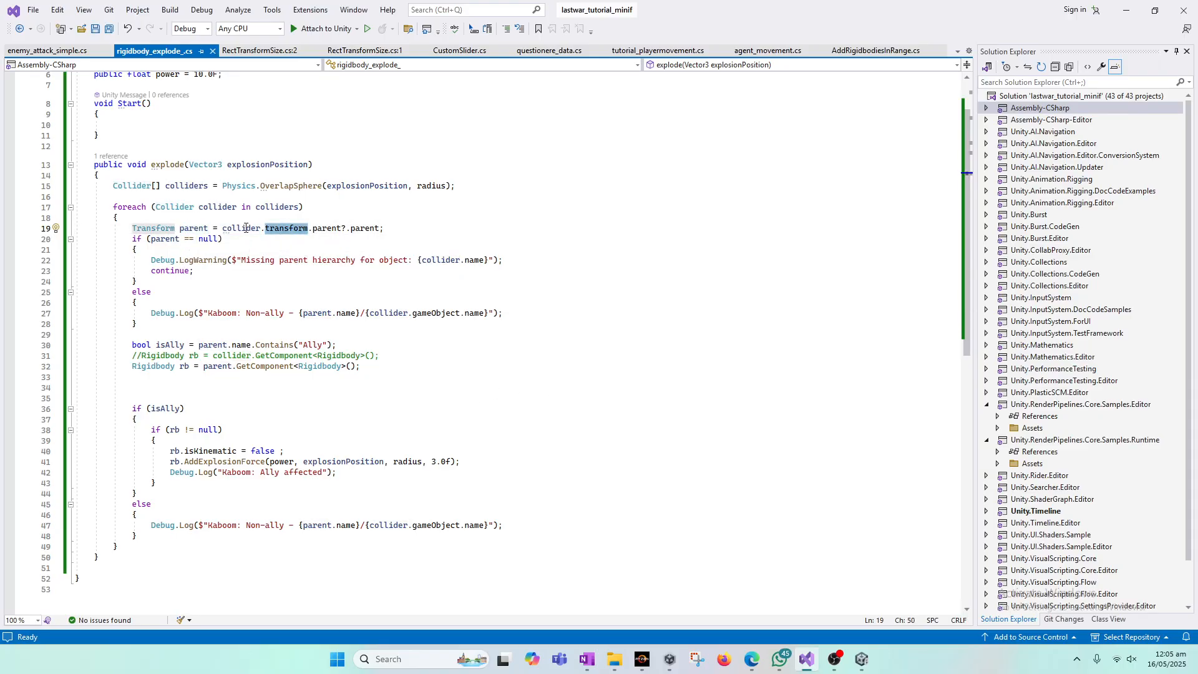
click(390, 232)
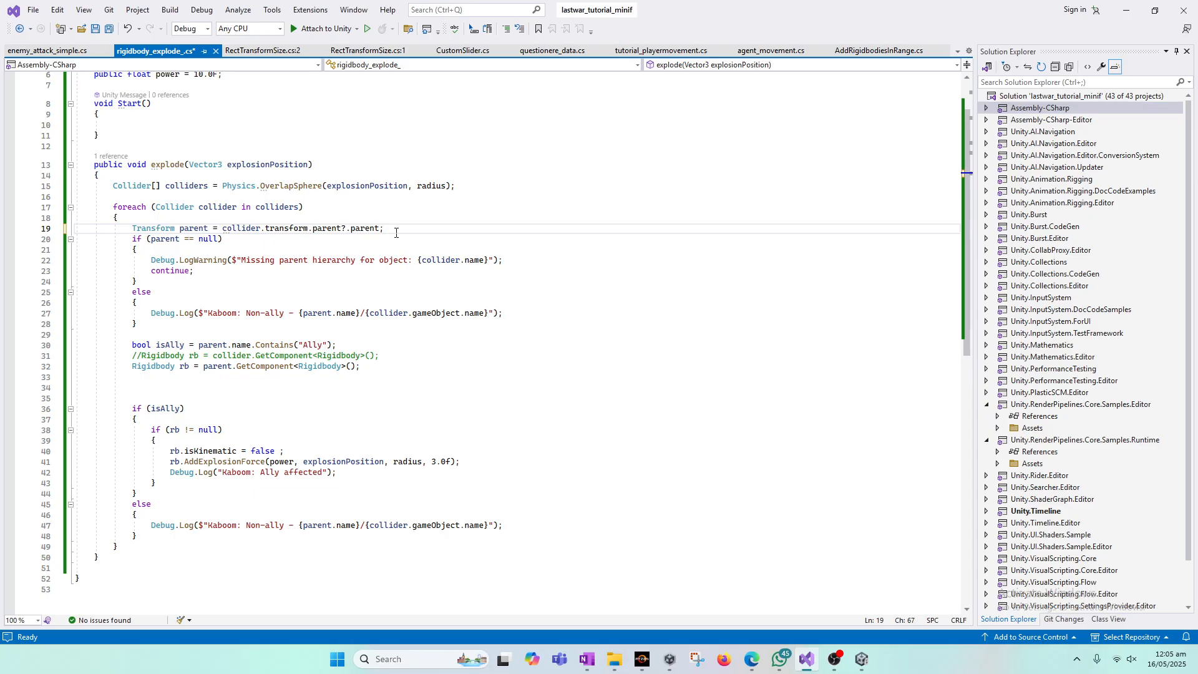
text(//got the grand parent)
key(ctrl+s)
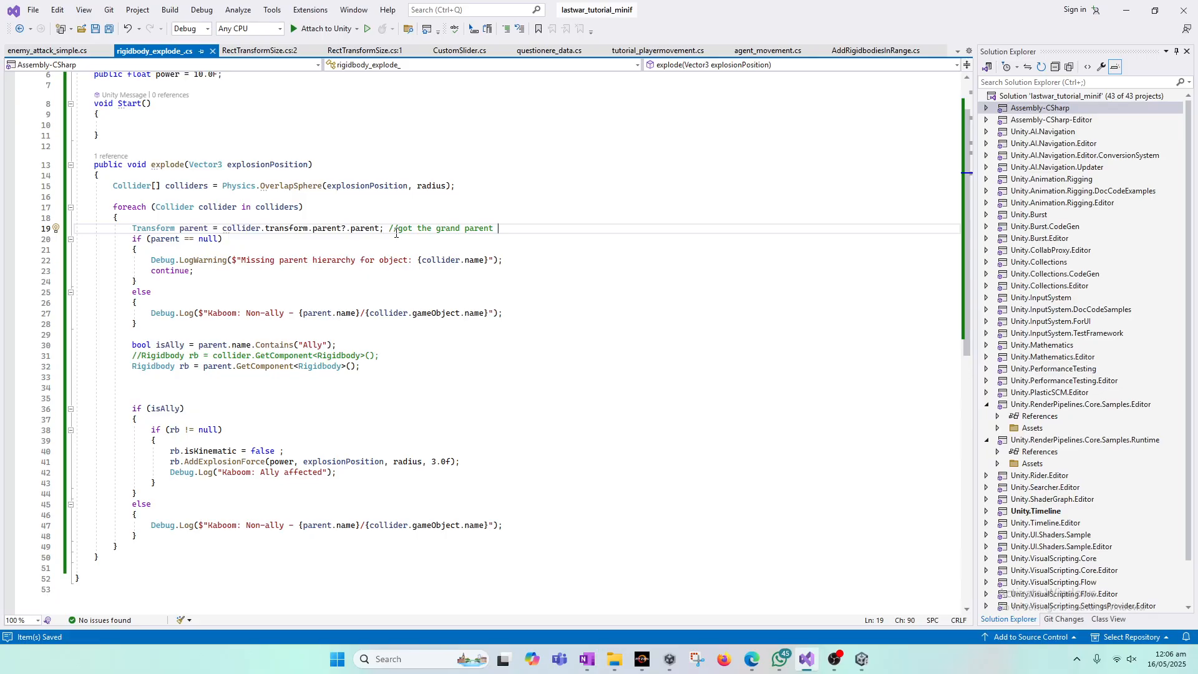
Step: Examine the null-parent check in the foreach loop, including its warning message and continue statement
double_click(209, 239)
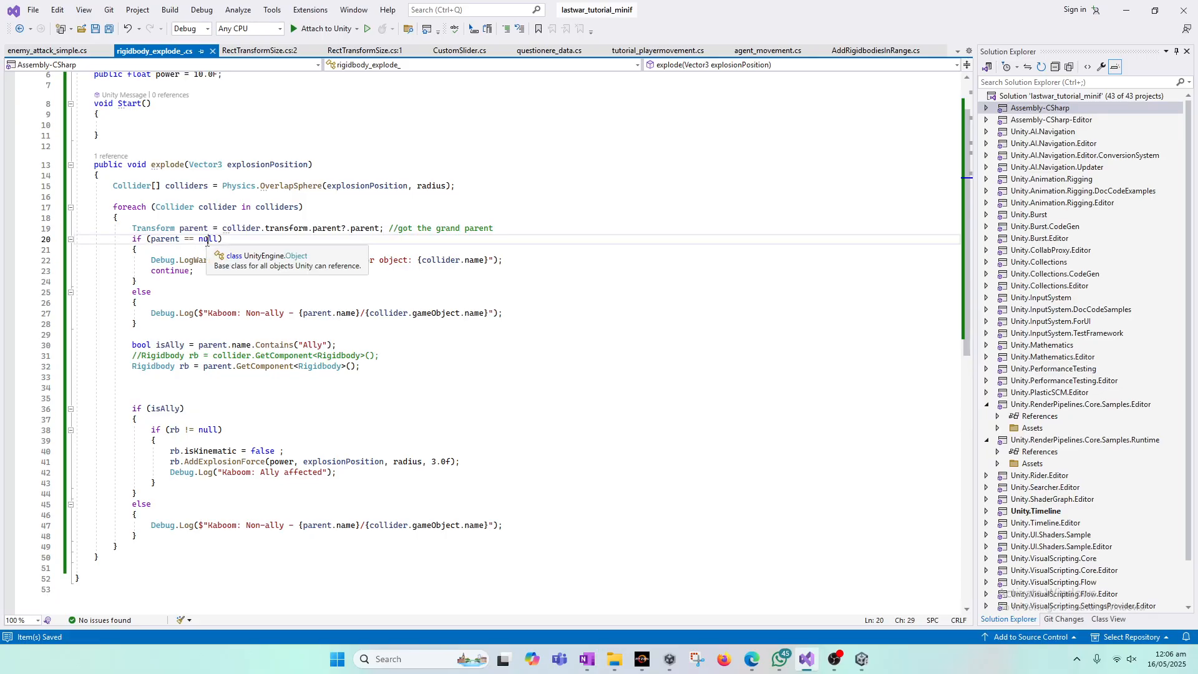
click(207, 270)
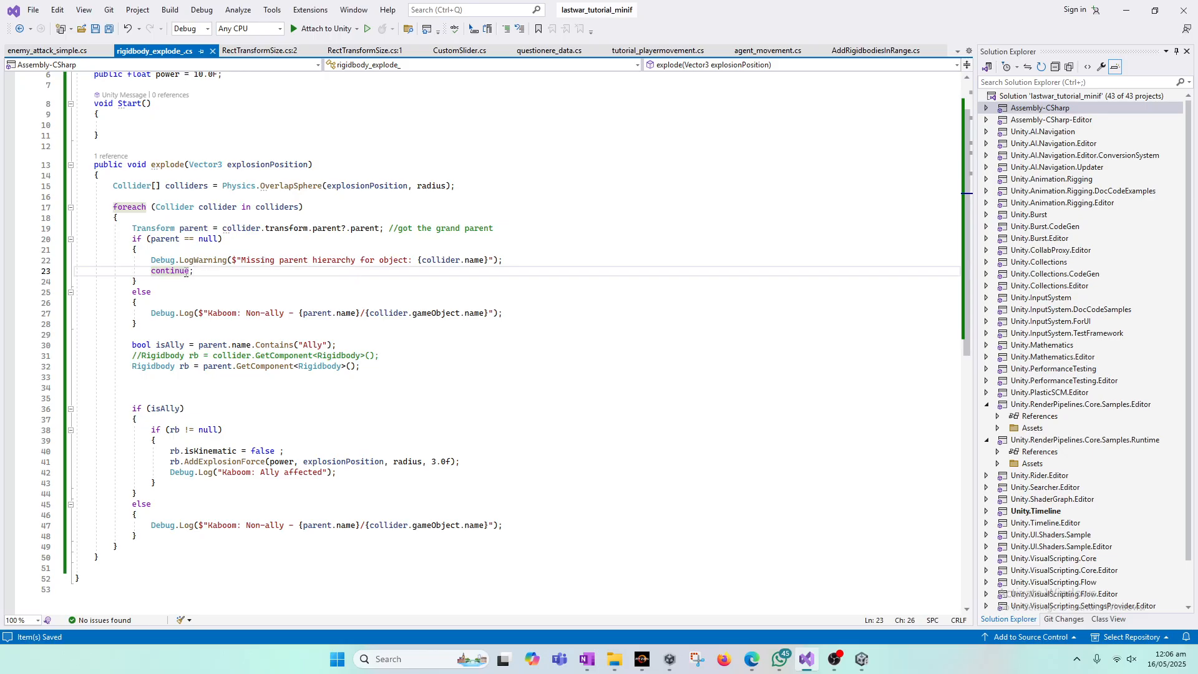
drag(242, 260, 376, 261)
click(403, 261)
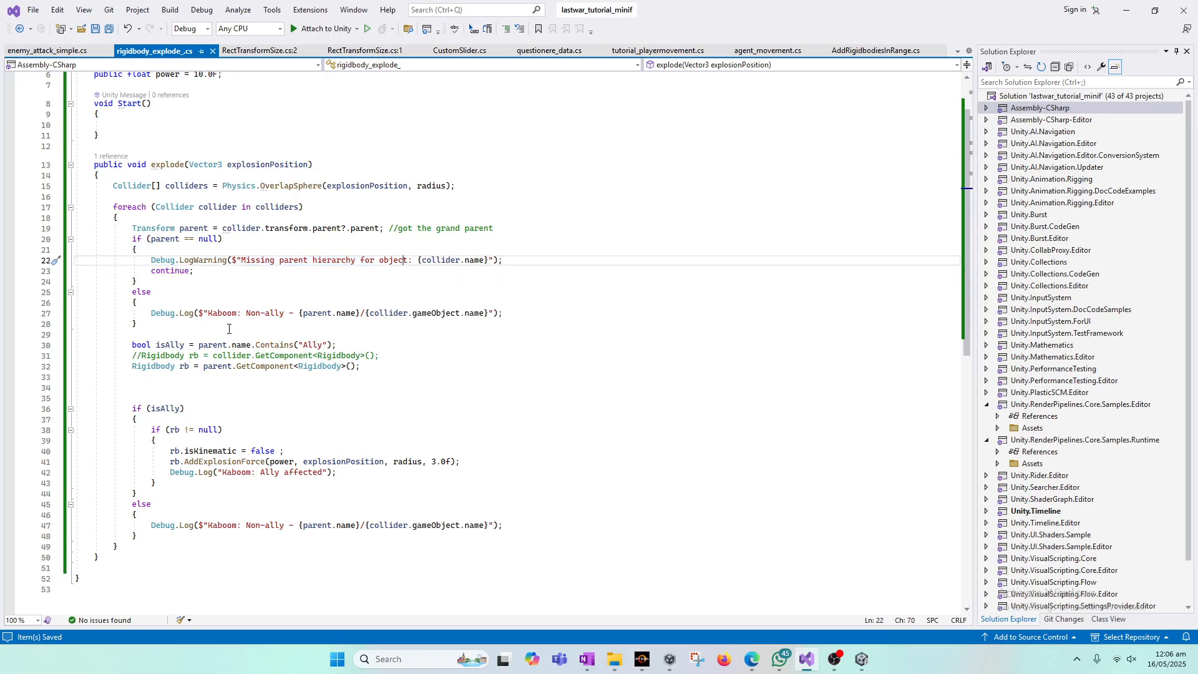
Step: Examine the isAlly line that checks whether the parent's name contains "Ally", together with the continue statement above it
double_click(312, 345)
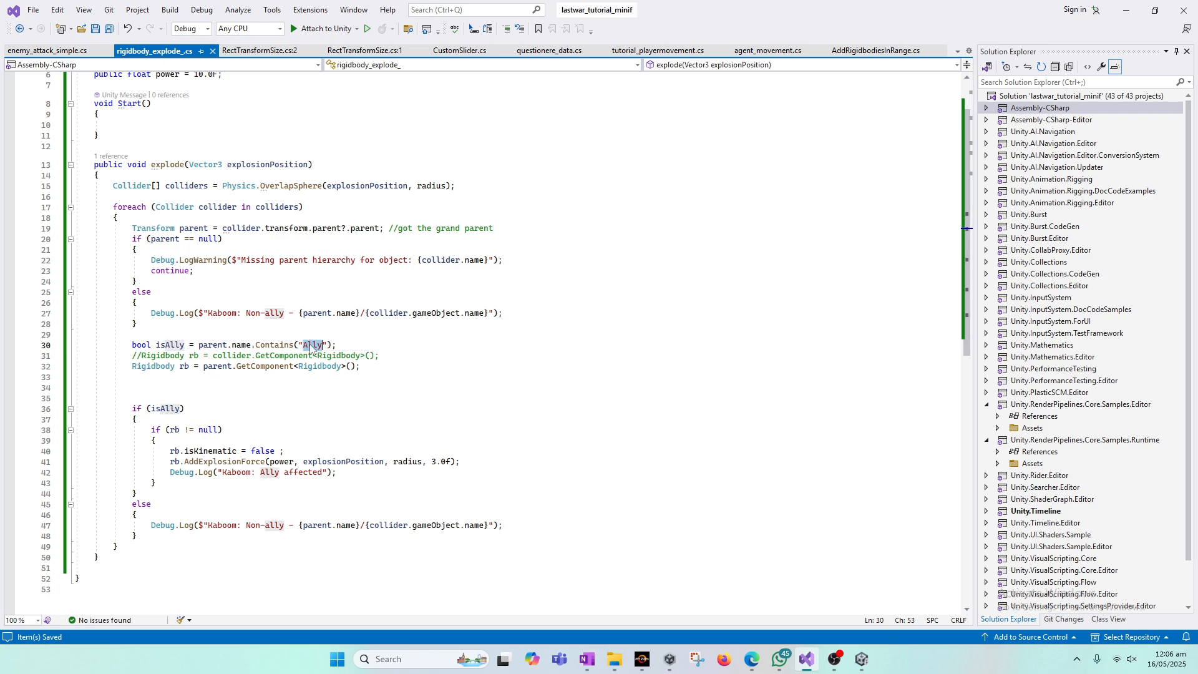
click(212, 325)
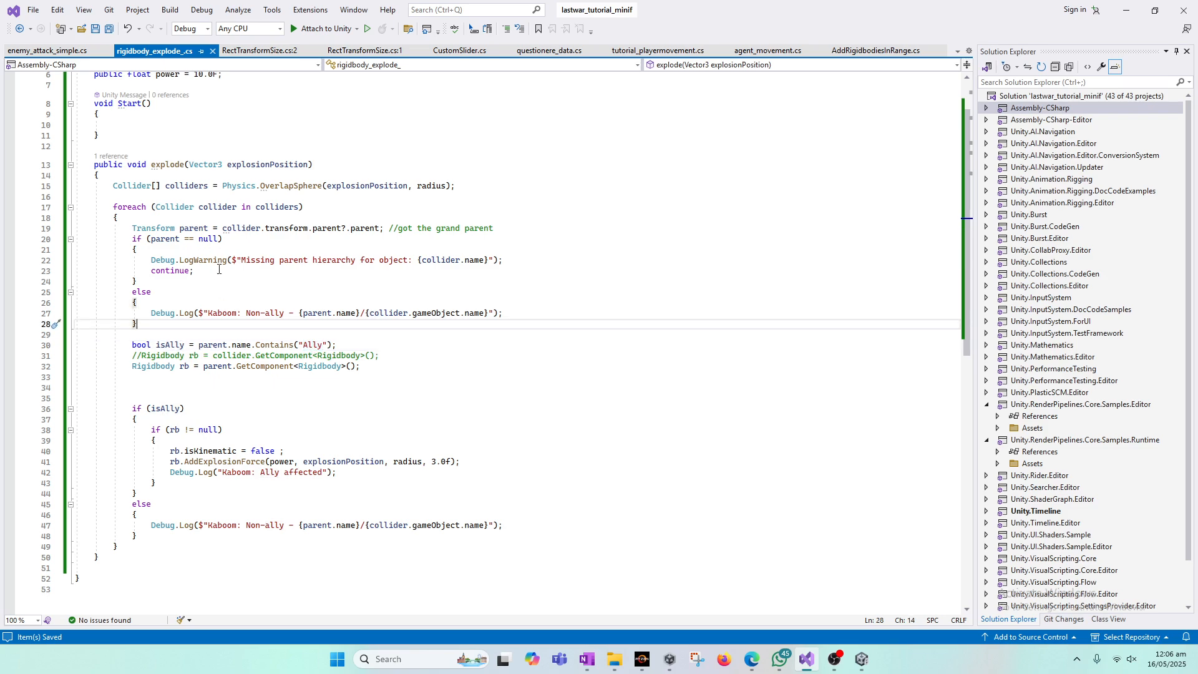
double_click(174, 271)
click(309, 345)
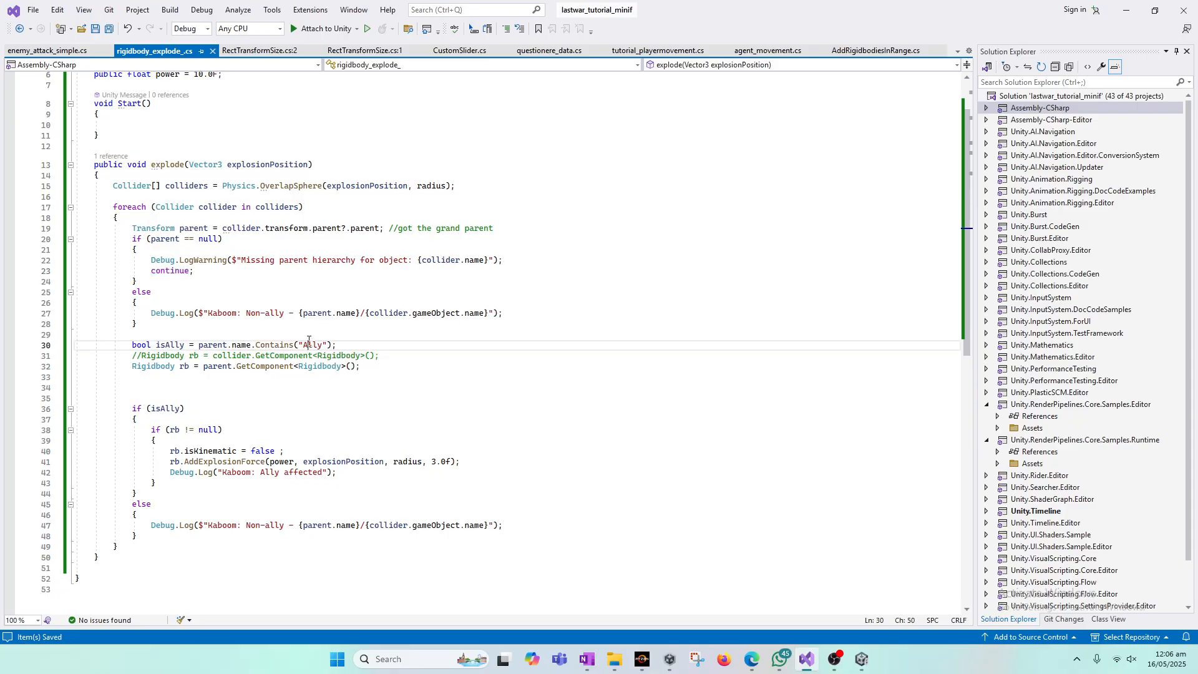
double_click(185, 272)
click(280, 338)
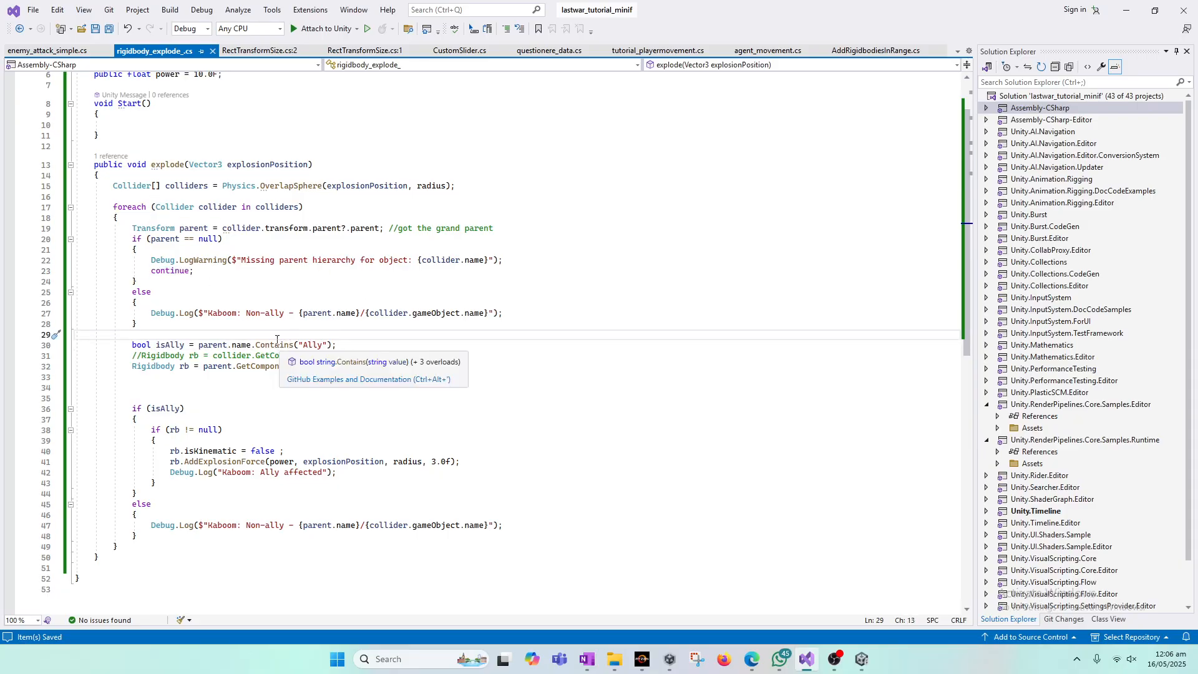
scroll(290, 344, down, 1)
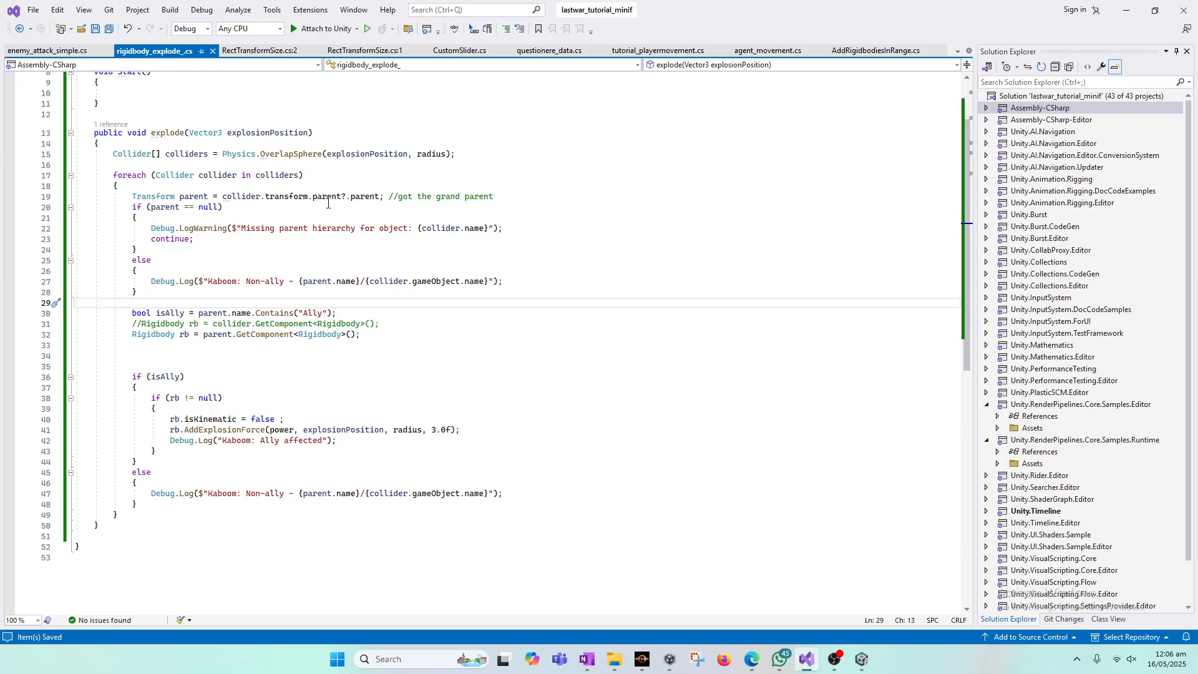
double_click(311, 315)
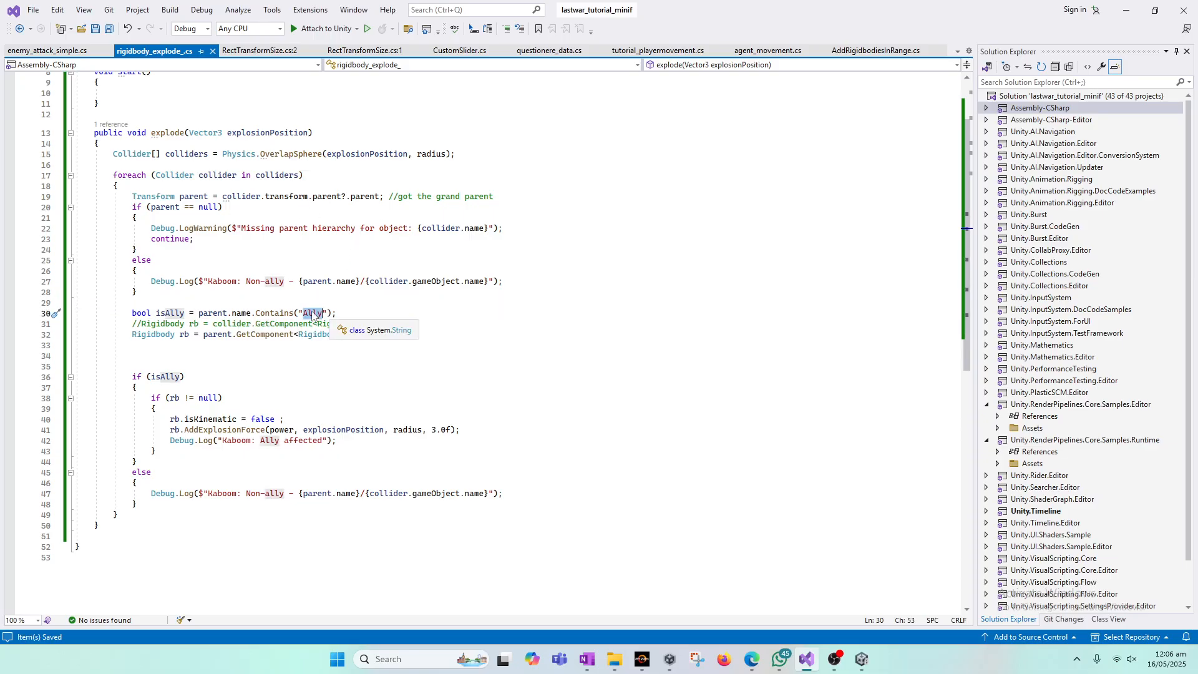
Step: Examine the Rigidbody null check, the isKinematic assignment and the AddExplosionForce arguments inside the isAlly block
click(172, 399)
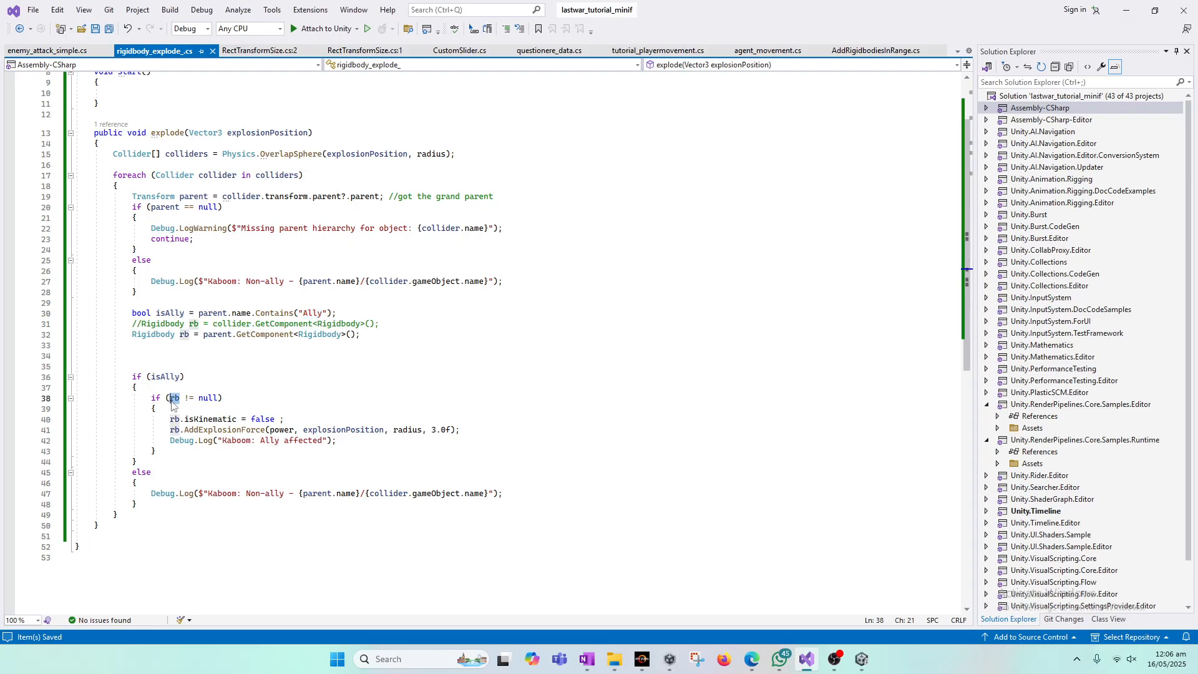
double_click(208, 399)
double_click(319, 336)
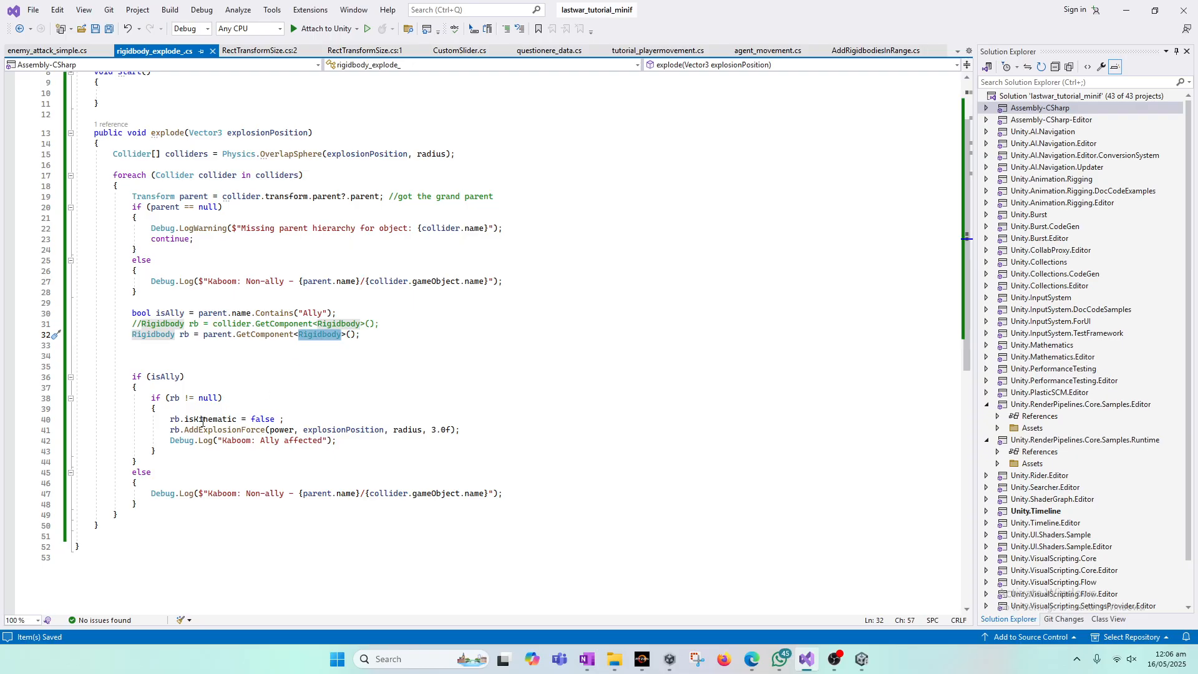
double_click(262, 420)
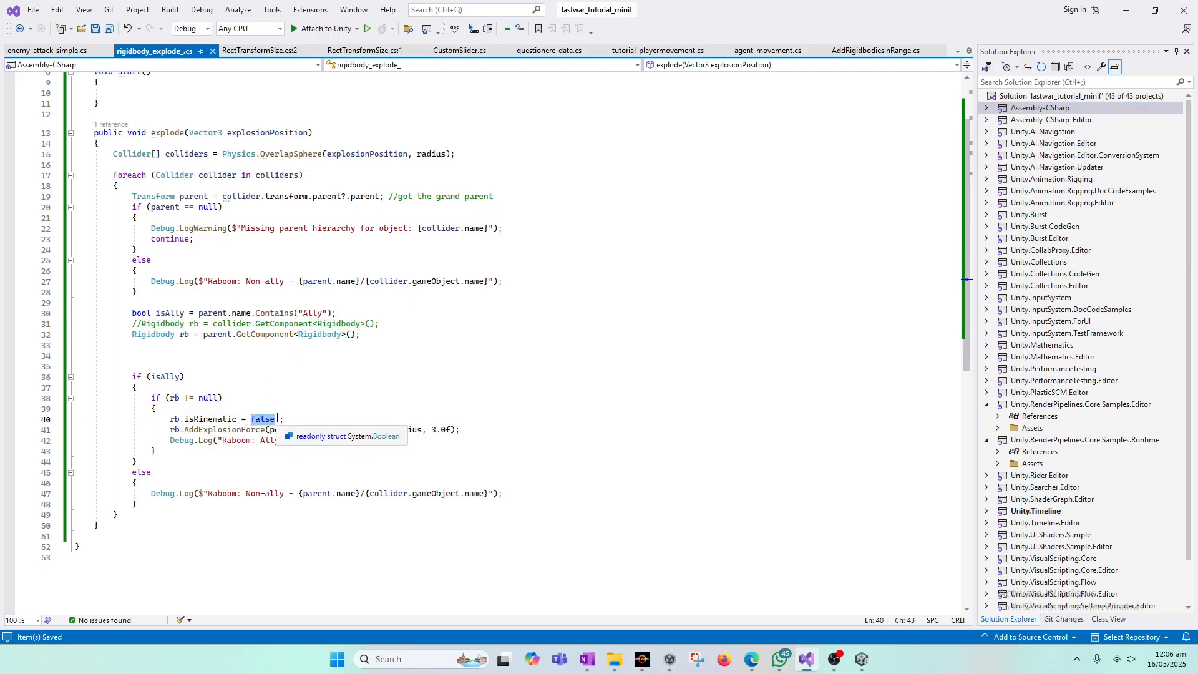
key(Up)
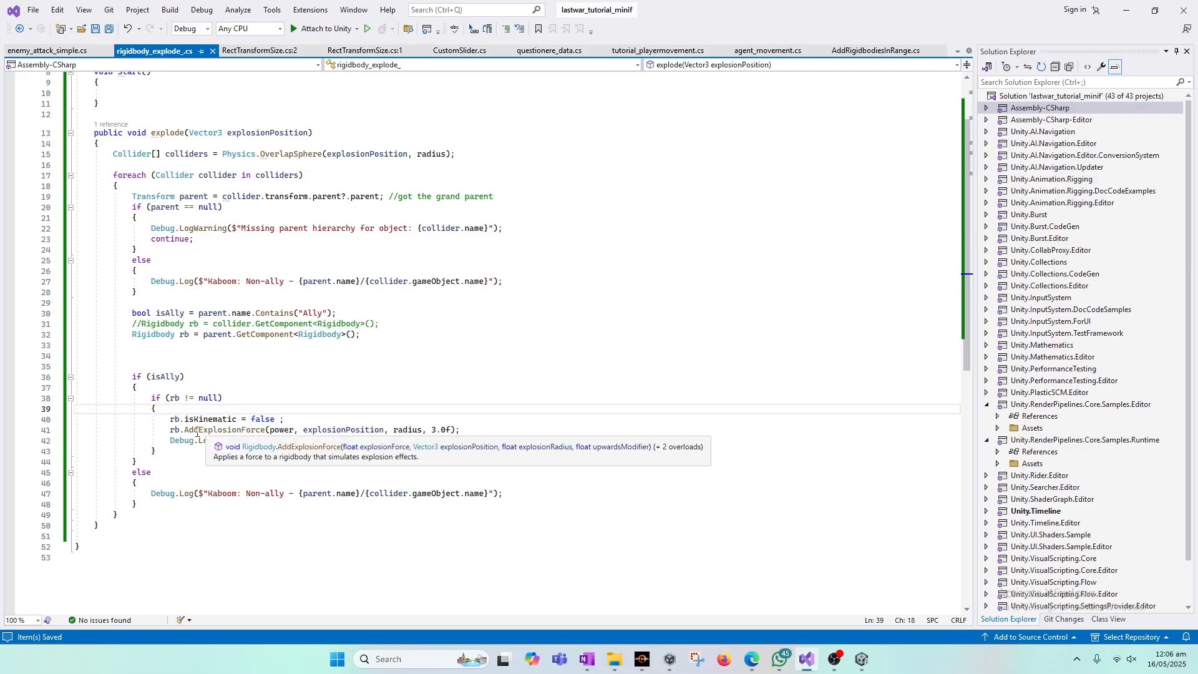
key(Up)
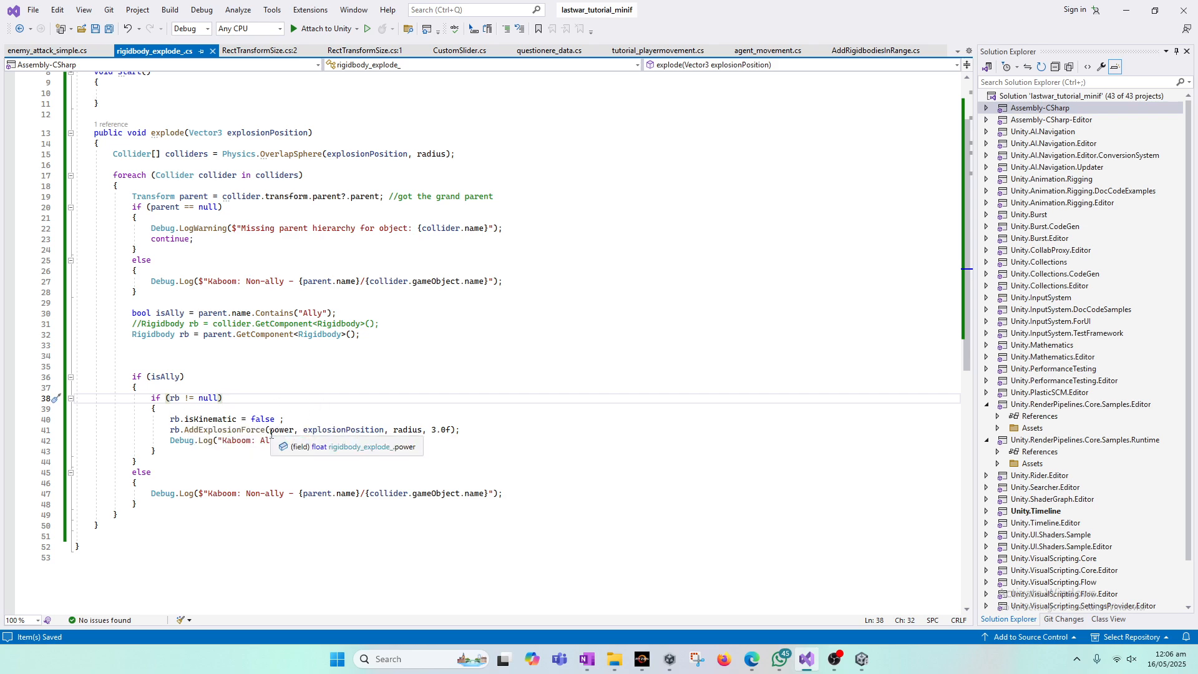
click(319, 430)
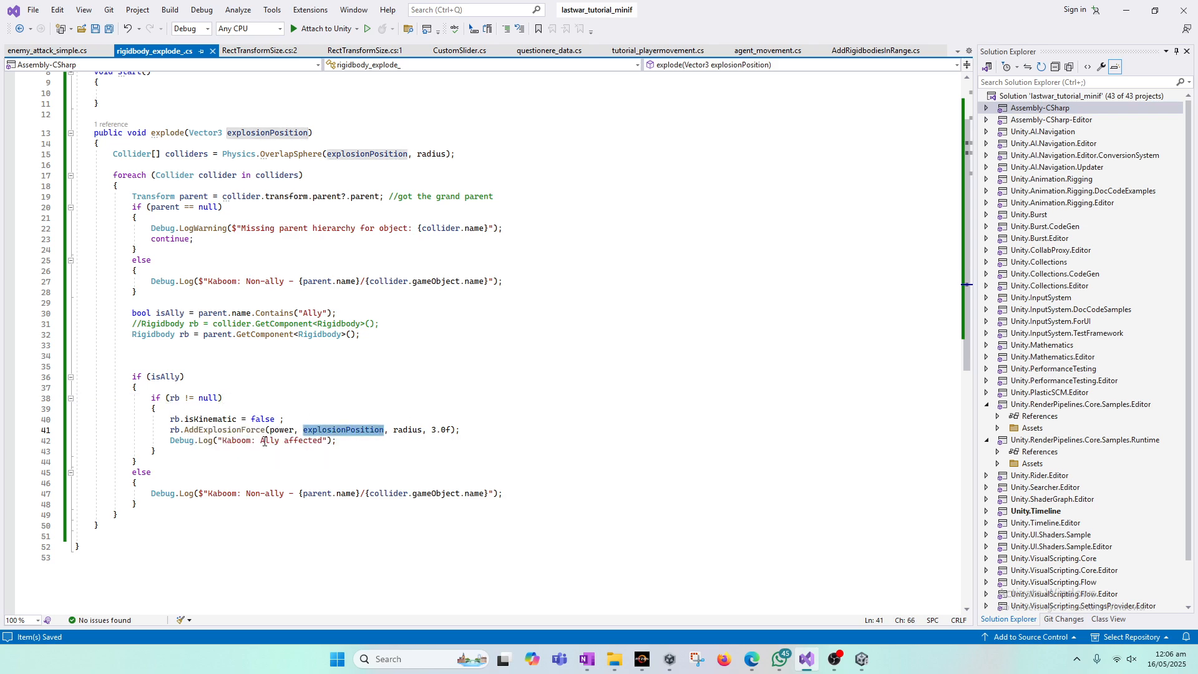
Step: Copy the log message text "Kaboom: Ally affected" from the Debug.Log line in the isAlly block
click(224, 441)
drag(223, 440, 325, 441)
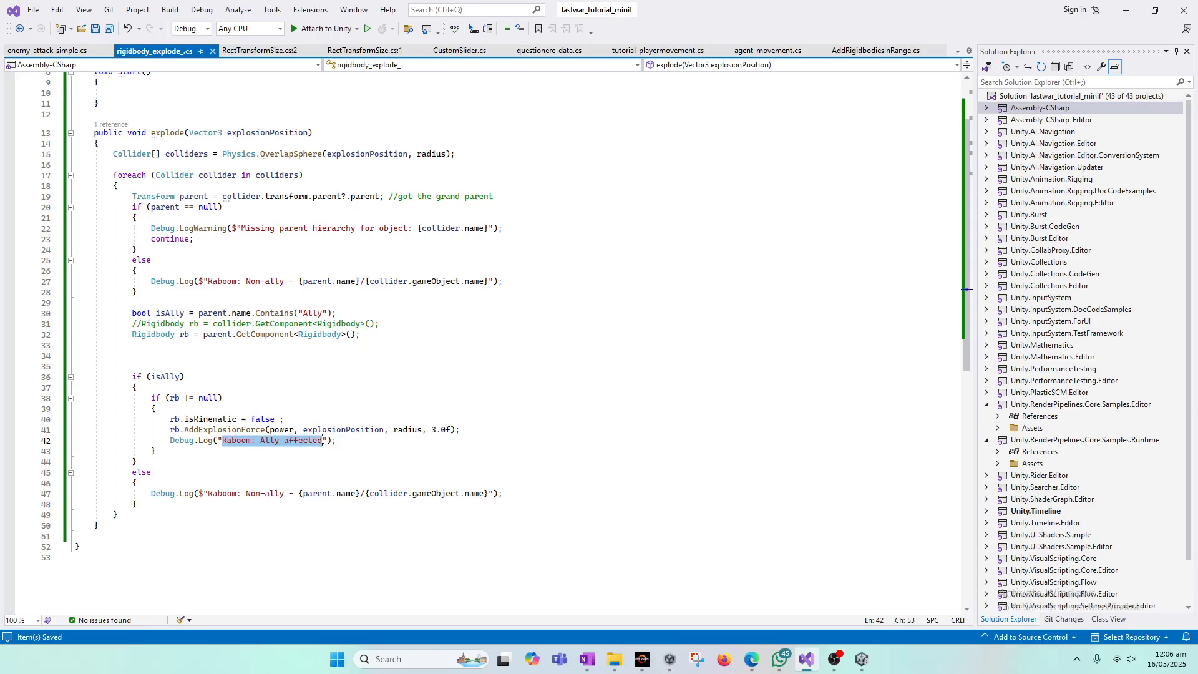
right_click(277, 444)
click(344, 568)
Step: Switch to Unity, show the Game view and the Console filtered by "Kaboom", and run the game past its start screen
key(alt+Tab)
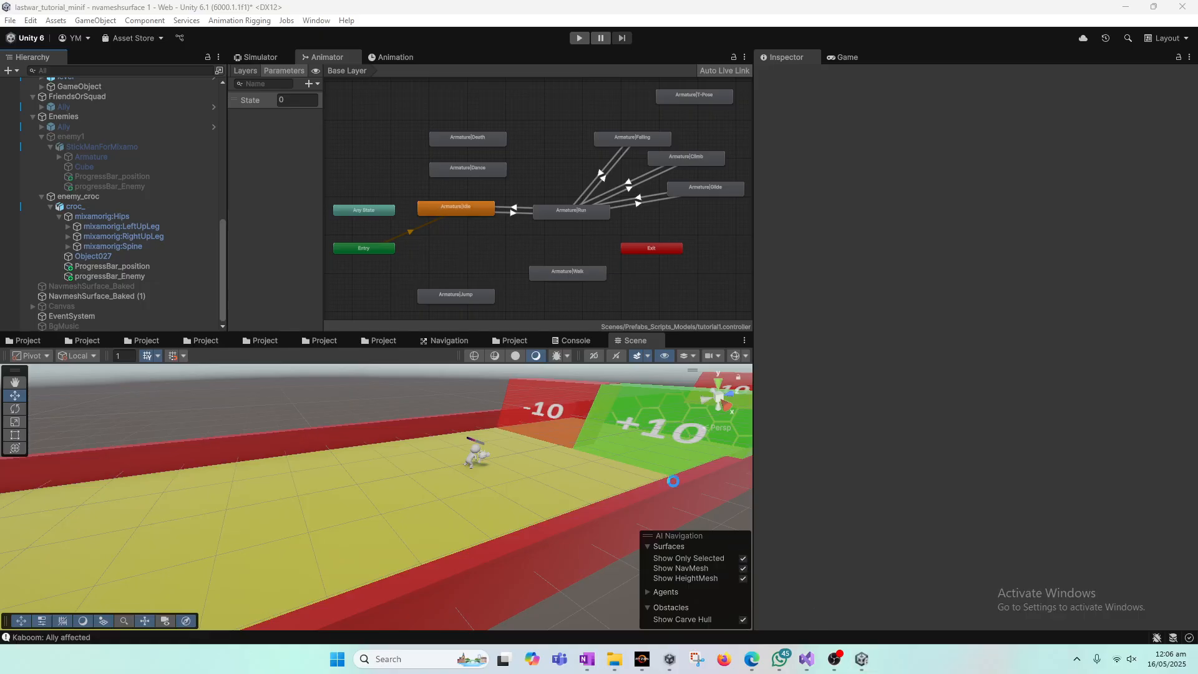
click(842, 58)
click(575, 340)
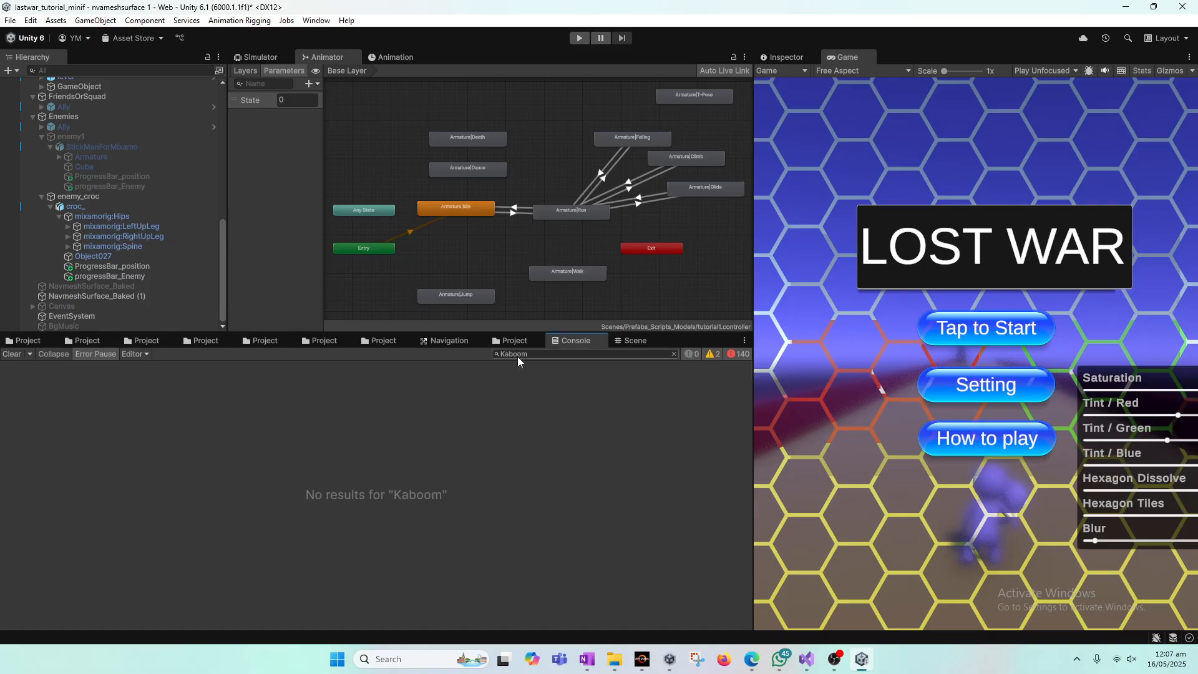
right_click(518, 357)
key(Escape)
key(ctrl+p)
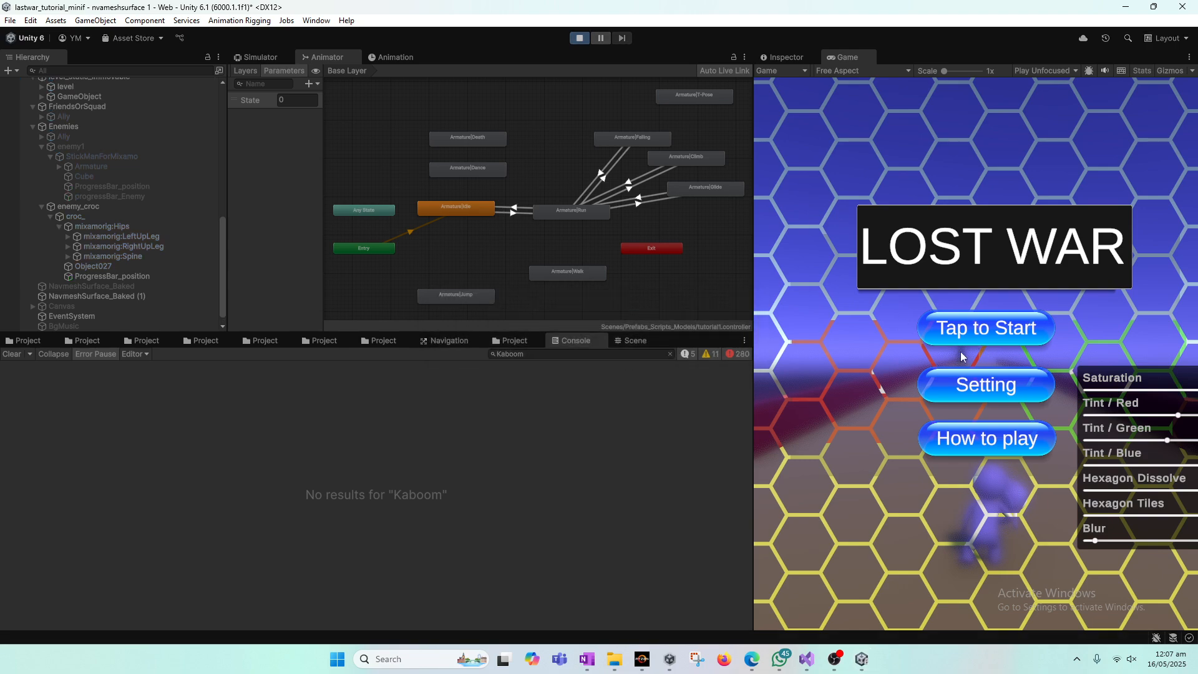
click(960, 335)
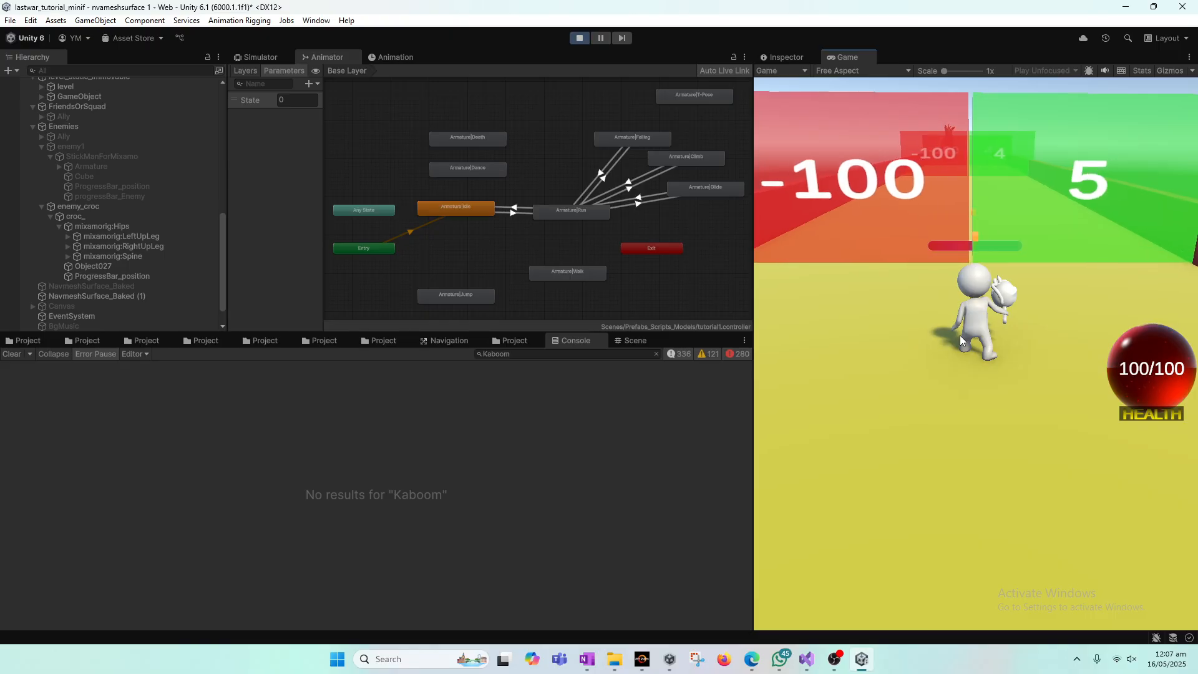
Step: Review the radius and power fields of the script in Visual Studio, and return to the running game in Unity
key(alt+Tab)
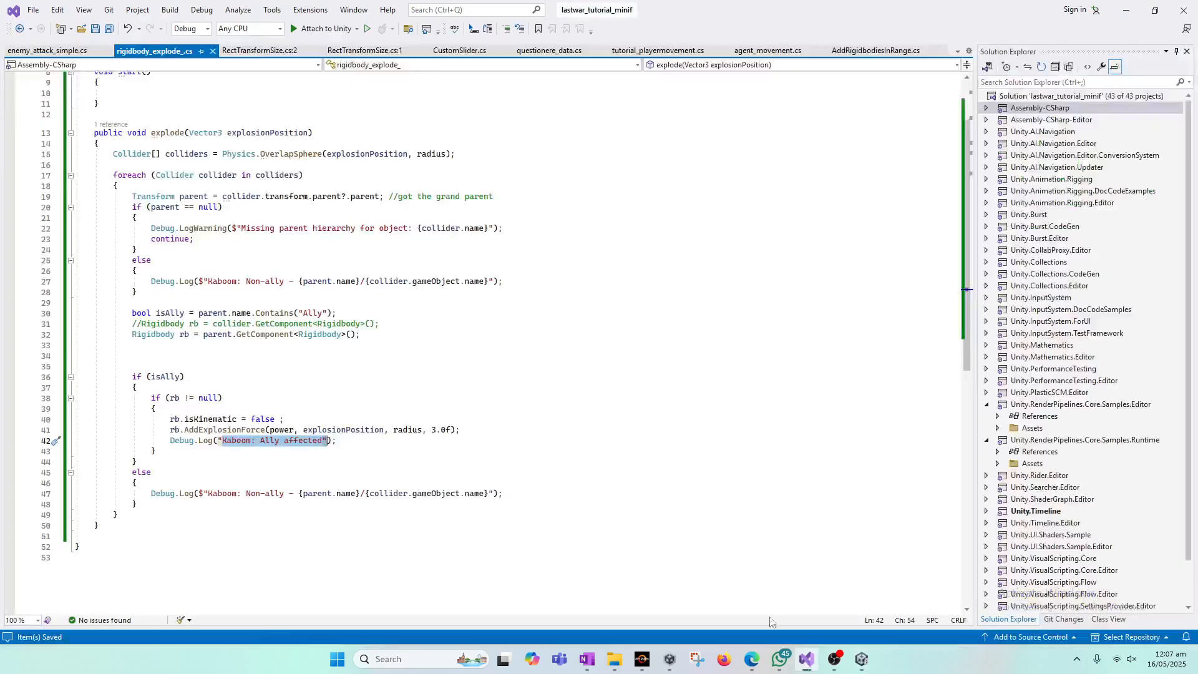
scroll(268, 262, up, 3)
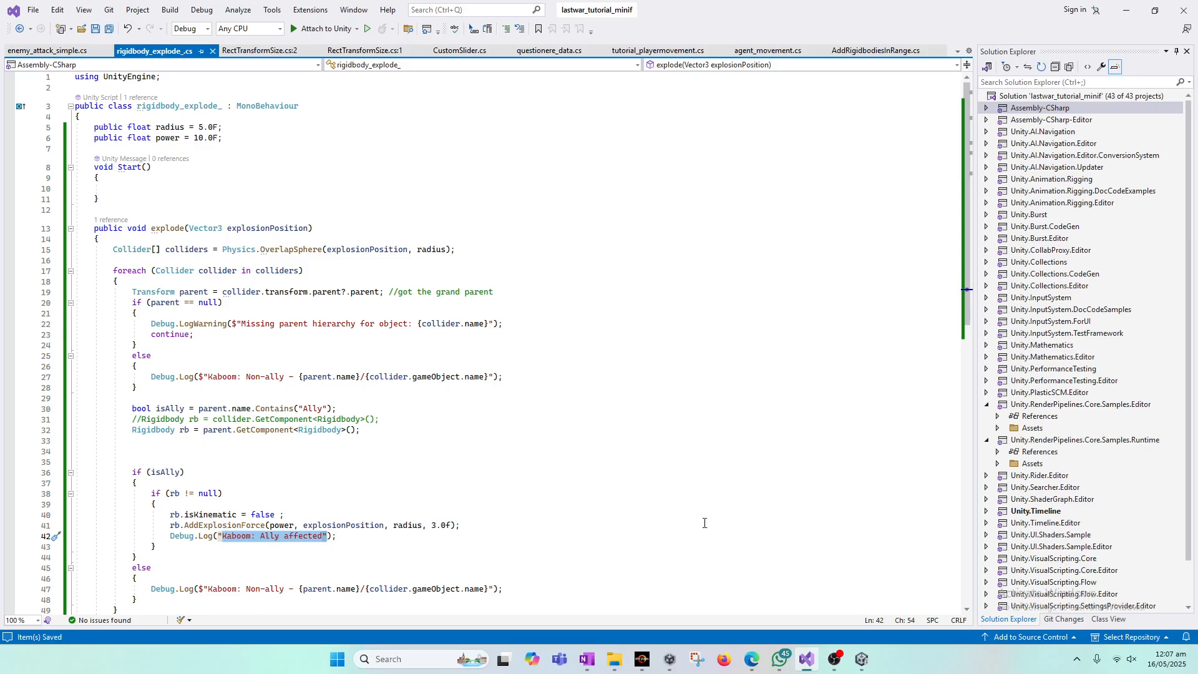
click(805, 658)
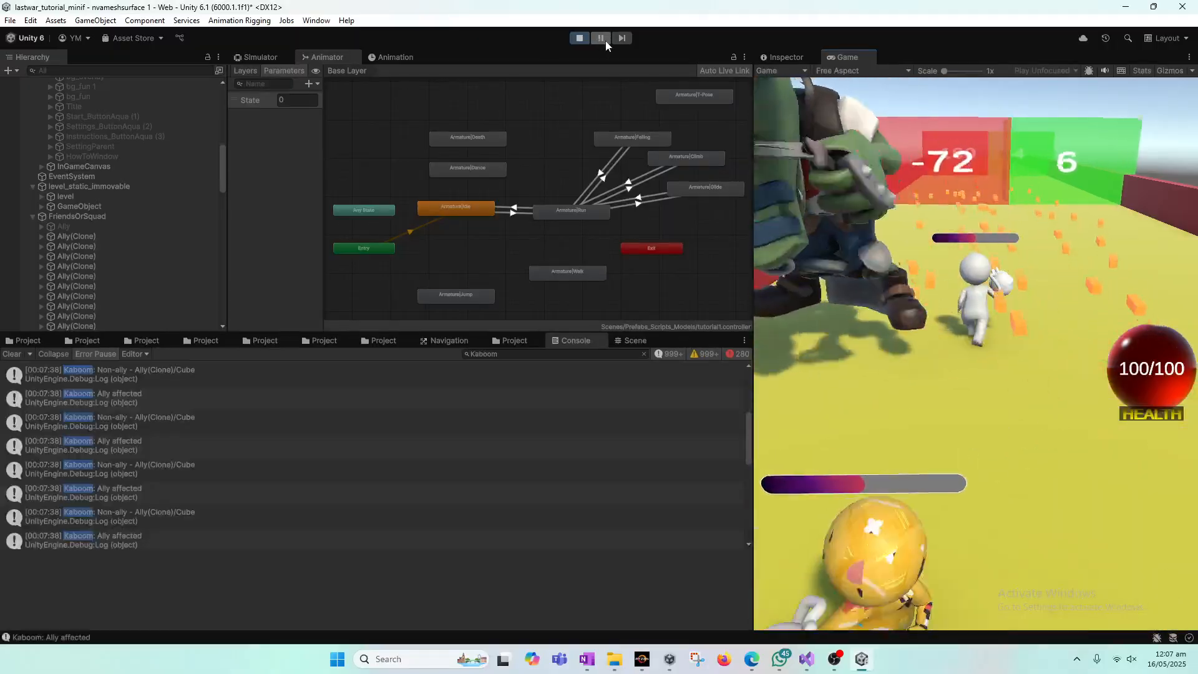
Step: Pause and resume the game around the explosion, exit play mode, and clear the Console messages
click(606, 40)
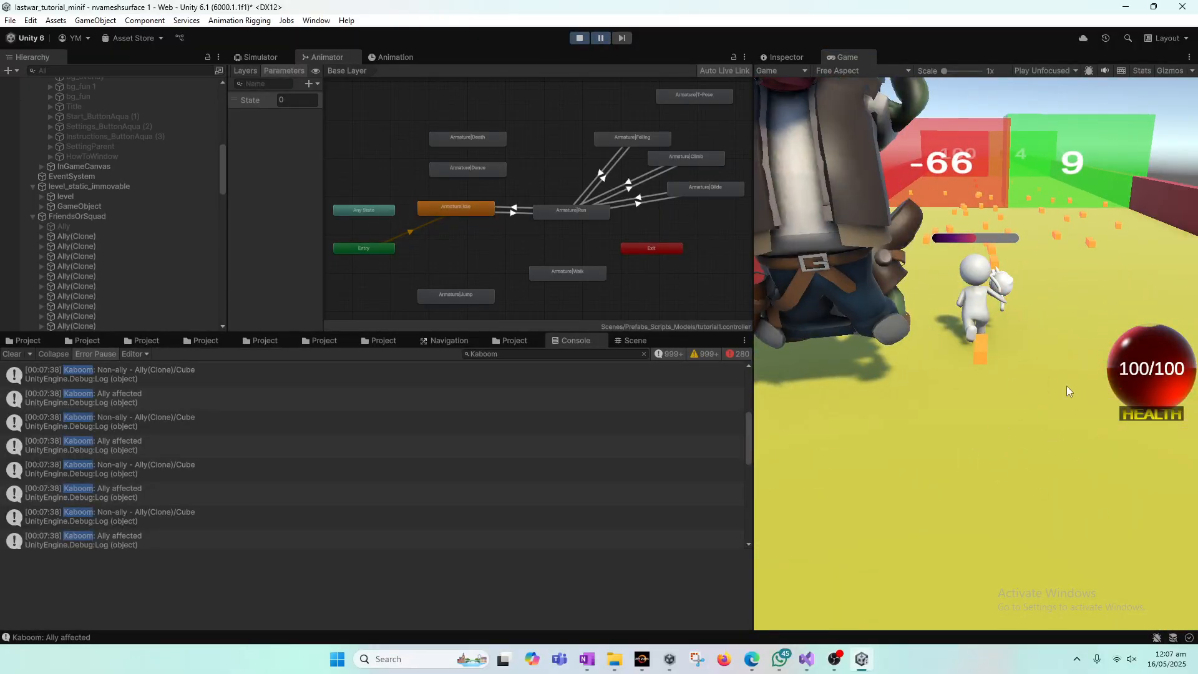
click(600, 38)
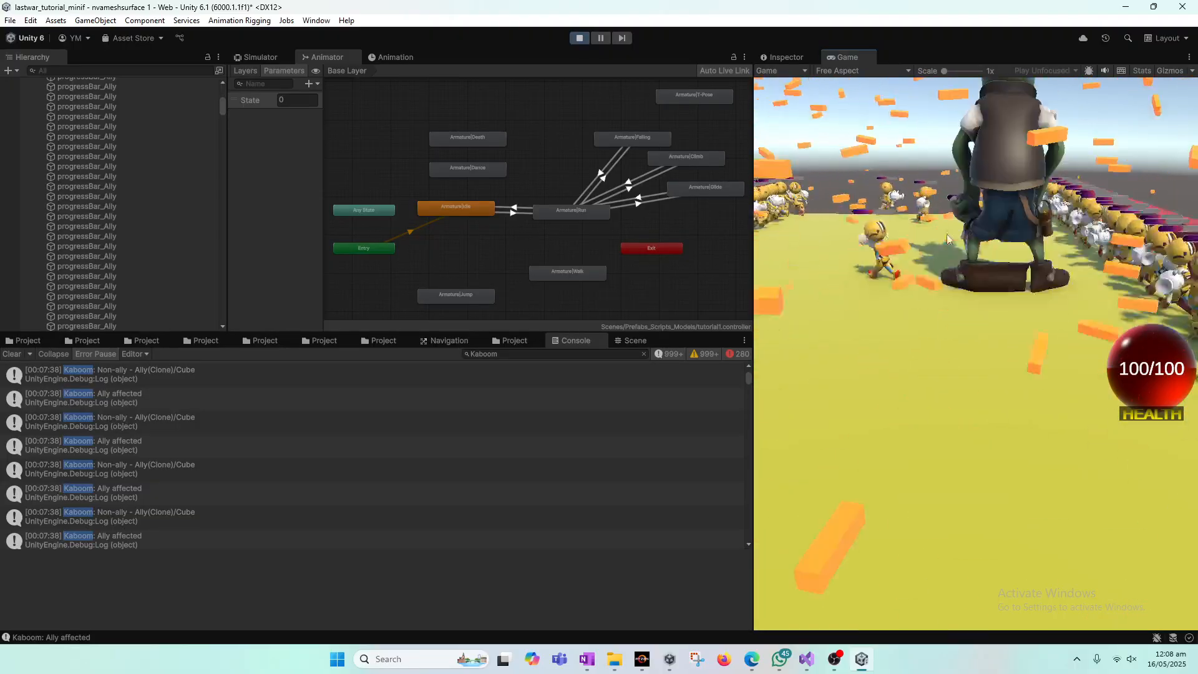
click(579, 38)
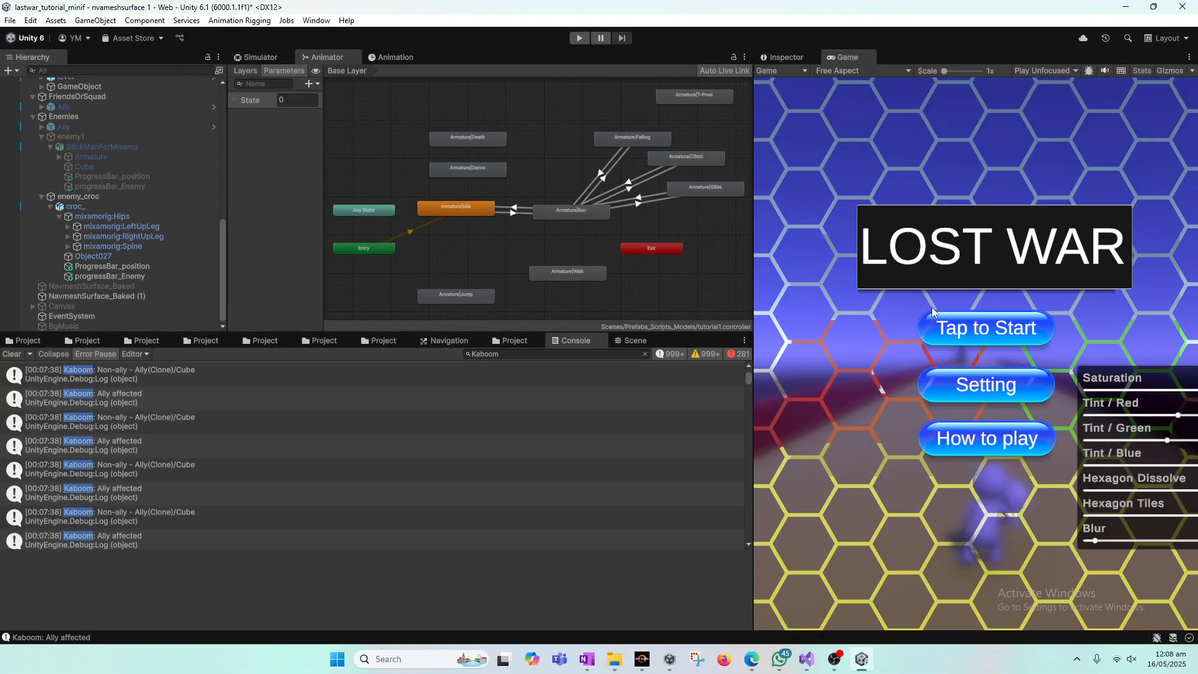
click(7, 354)
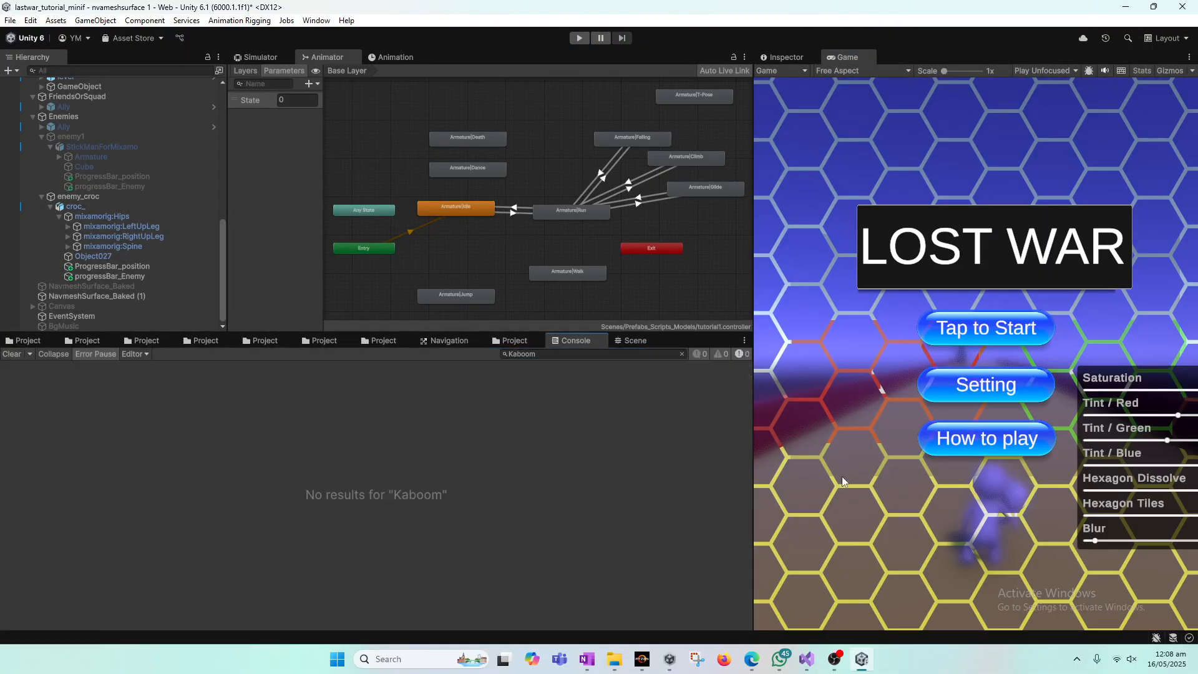
Step: Open the Ally prefab to inspect its Rigidbody constraints and model, and return to the main scene
mouse_move(806, 666)
click(792, 57)
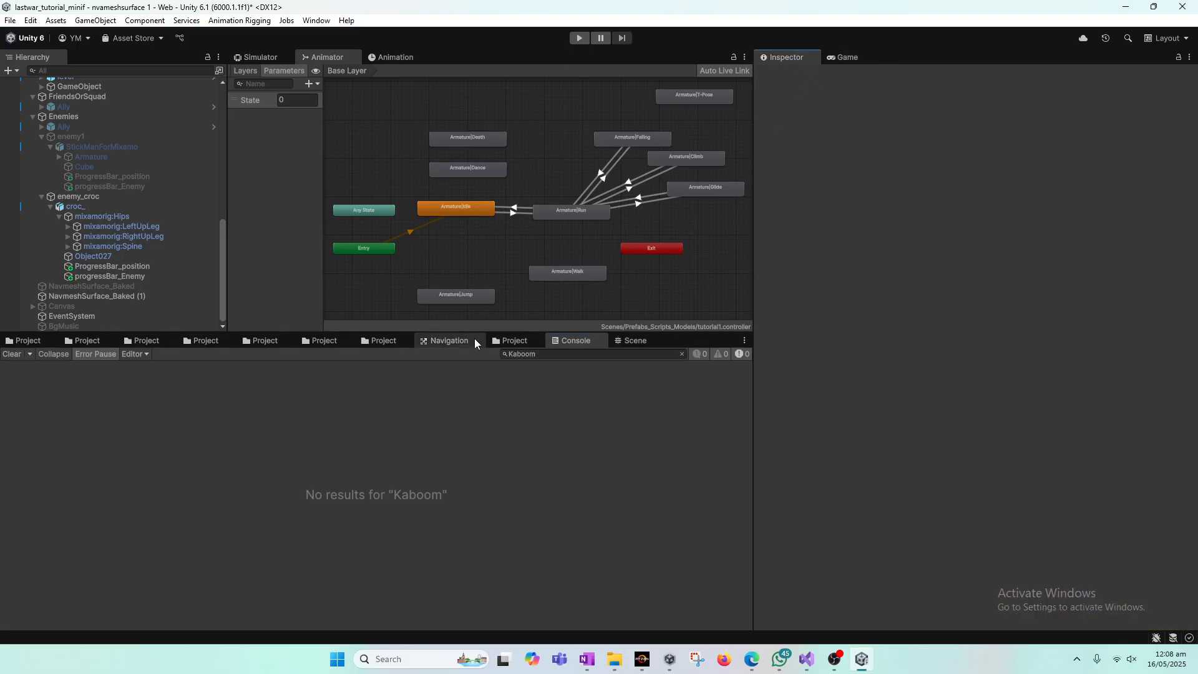
click(521, 343)
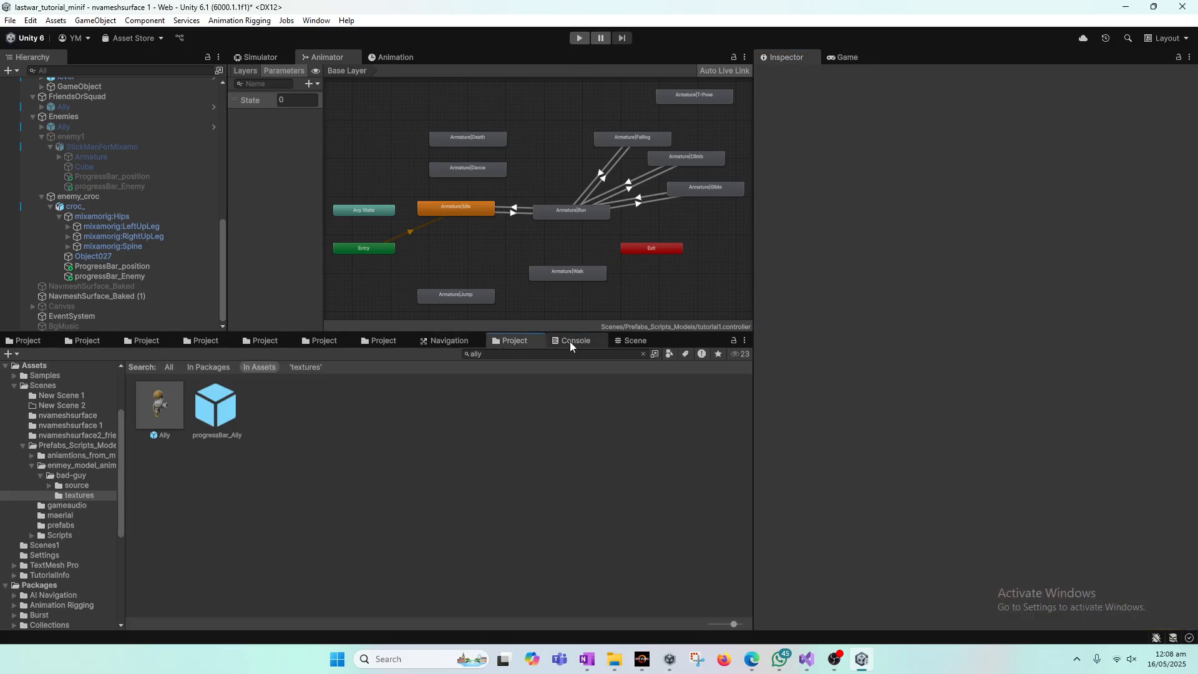
double_click(170, 423)
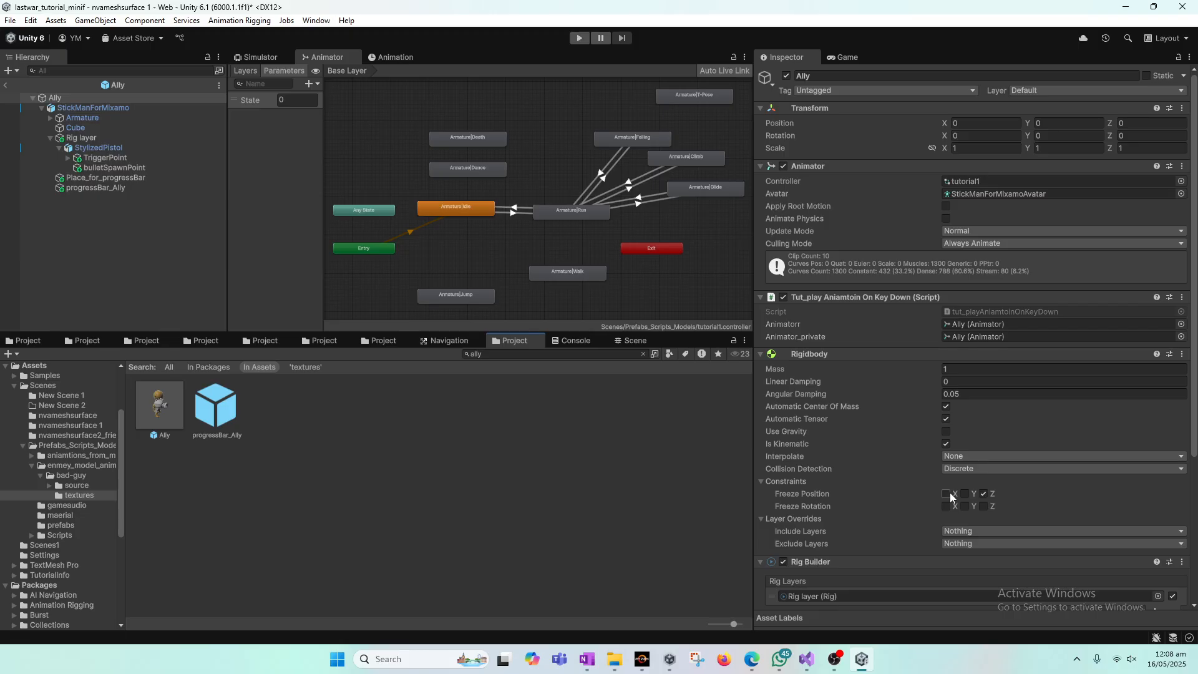
click(641, 344)
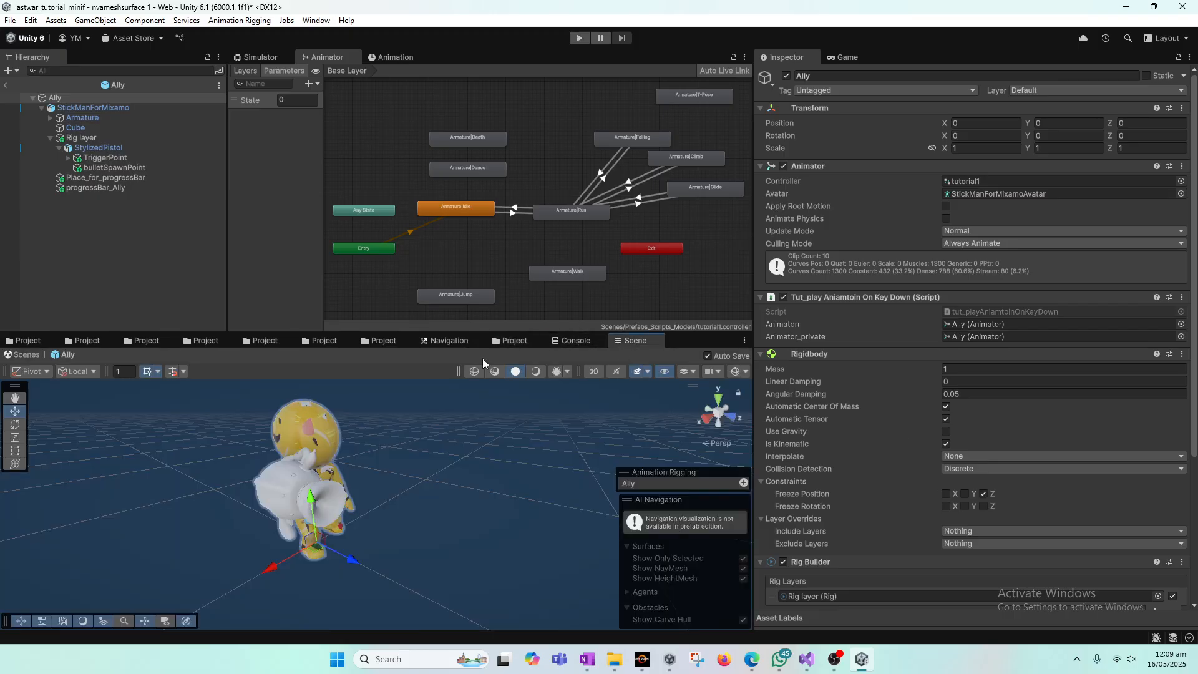
click(4, 86)
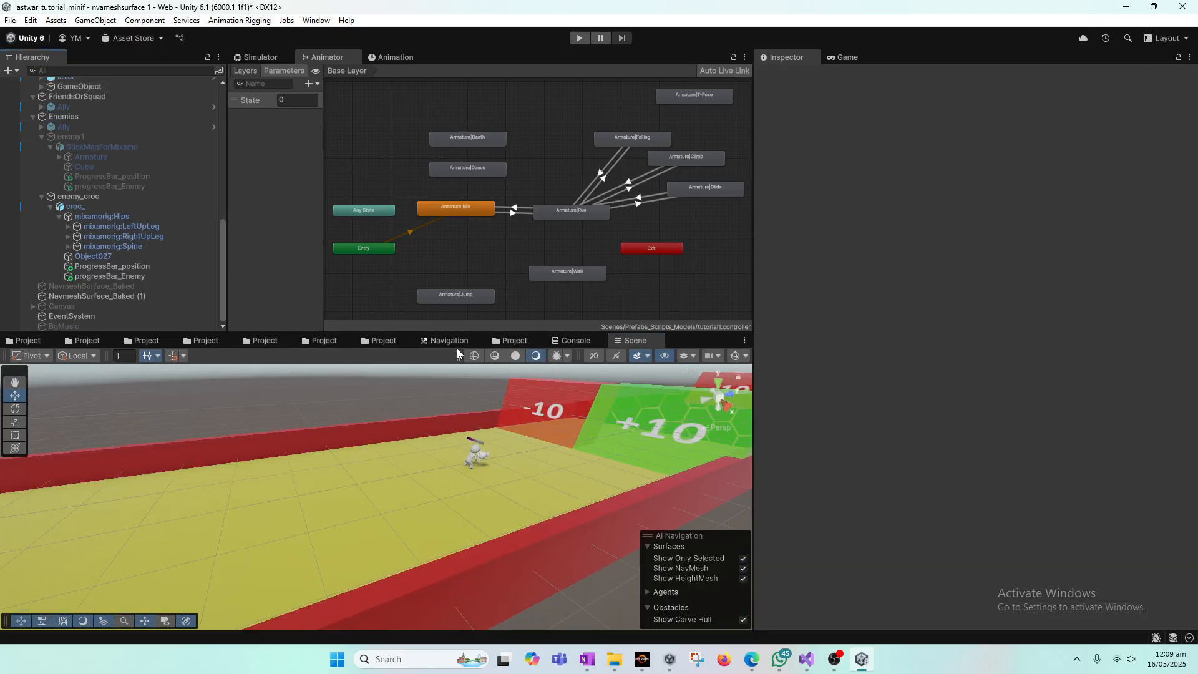
scroll(564, 455, up, 2)
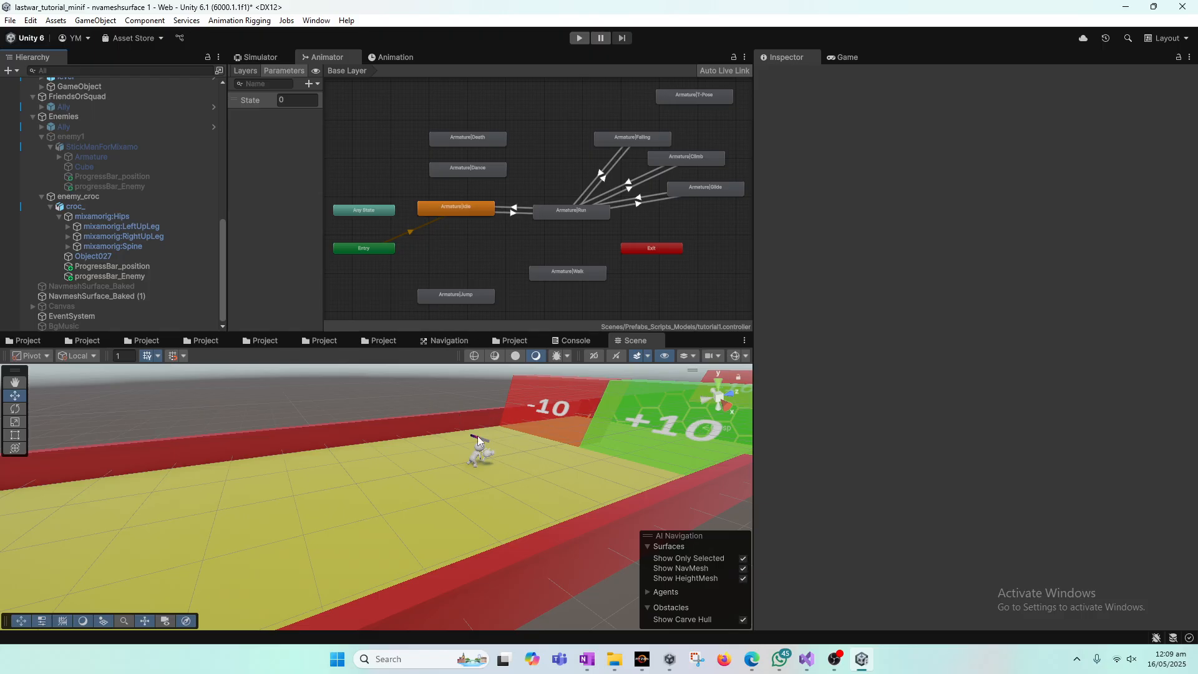
right_drag(533, 455, 586, 478)
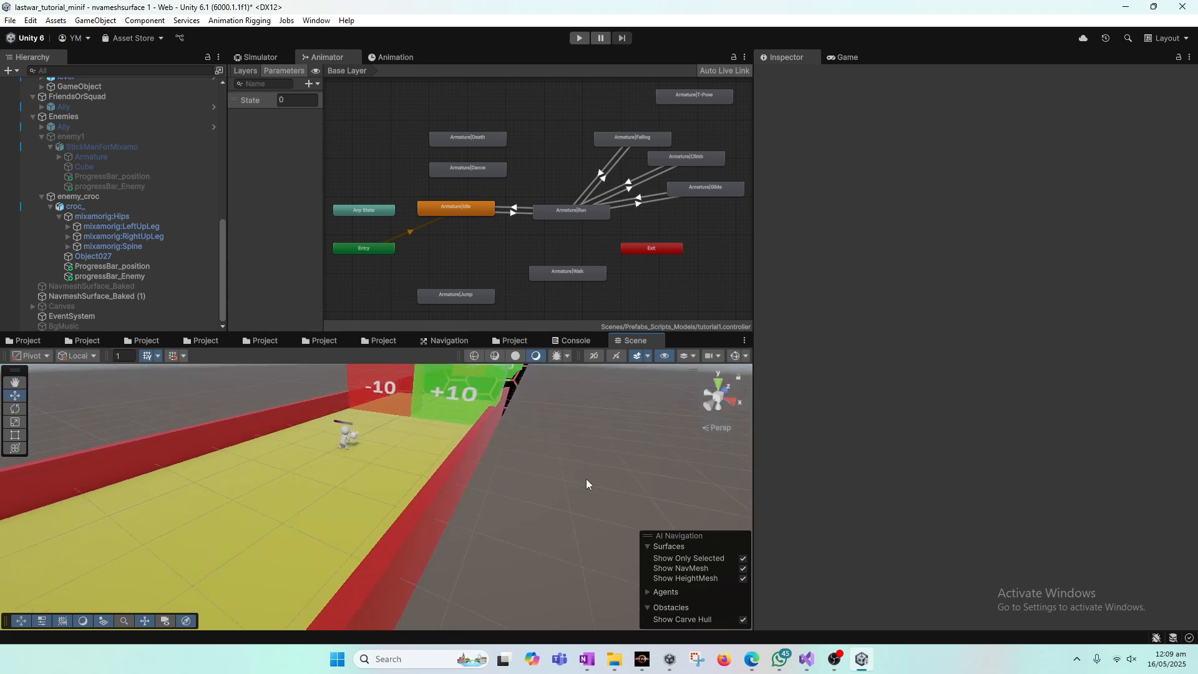
middle_drag(343, 402, 531, 530)
right_drag(361, 479, 412, 457)
middle_drag(412, 457, 608, 501)
right_drag(642, 441, 431, 420)
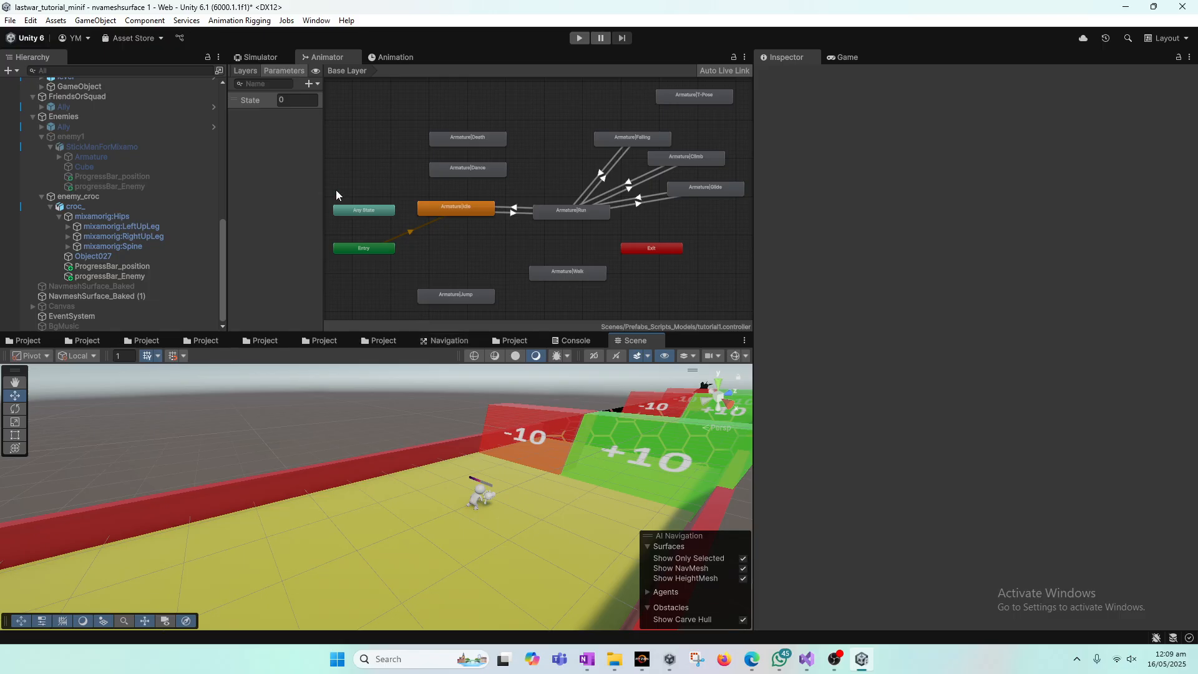
click(848, 56)
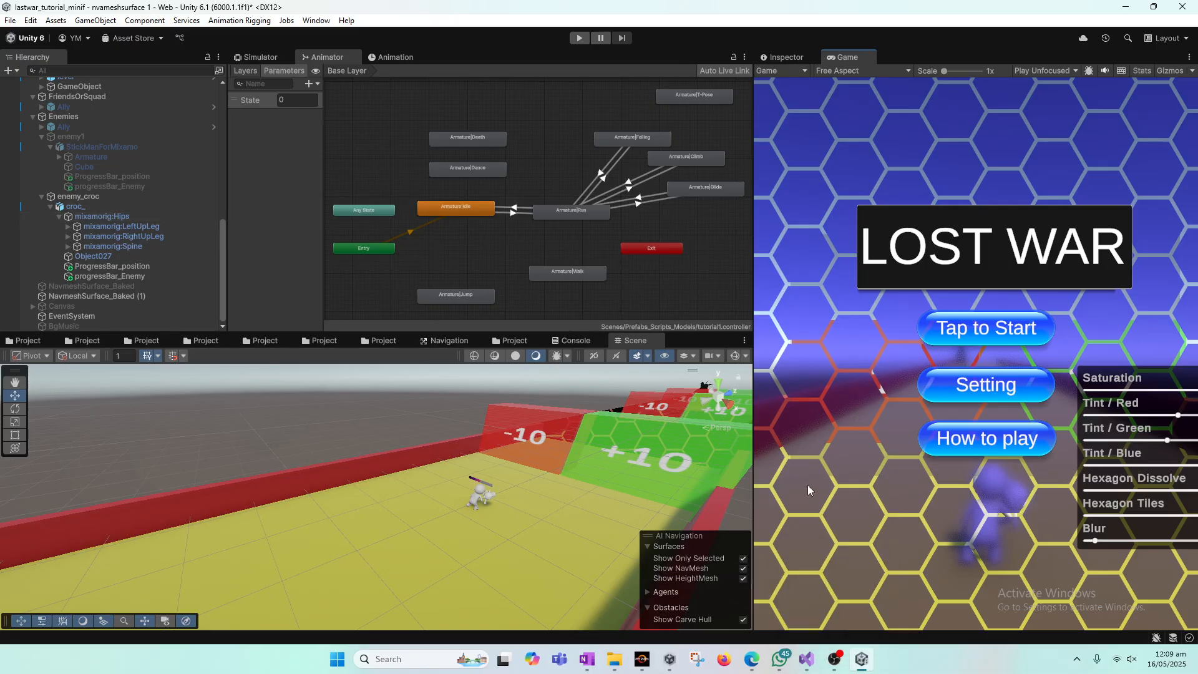
click(835, 659)
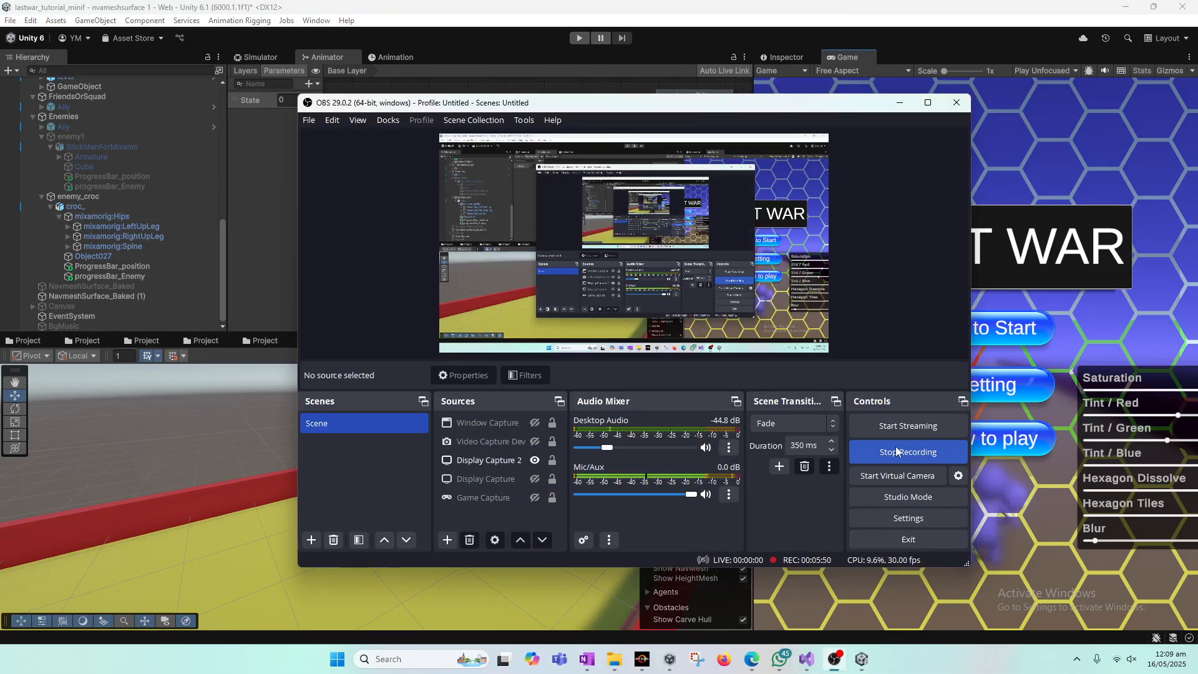